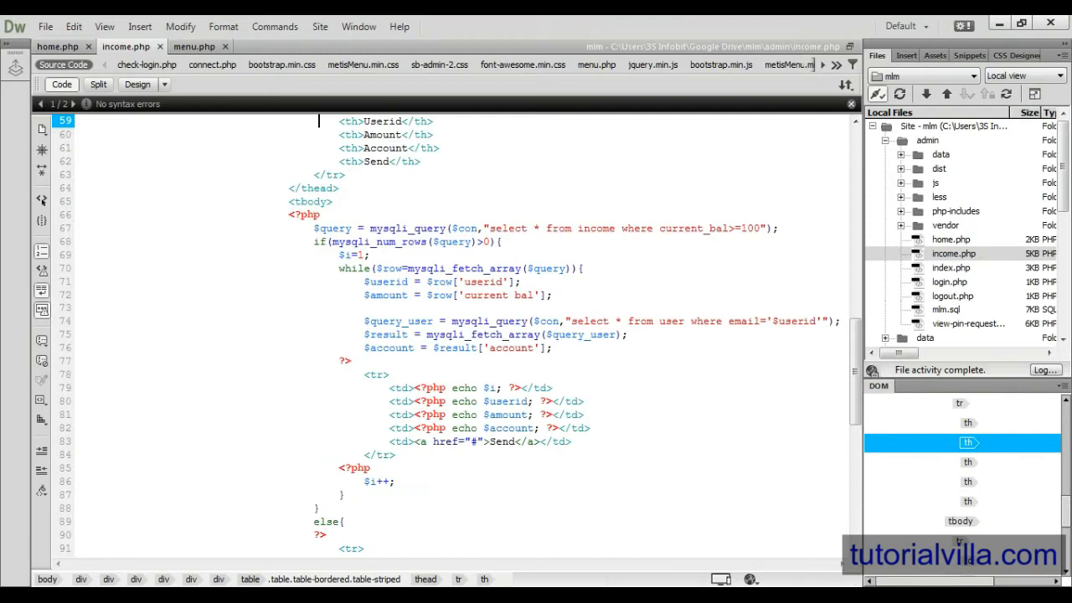
Replace the Send link's # target with income.php echoing userid=$userid&amount=$amount as the query string.
{"action": "left_click", "coordinate": [484, 442]}
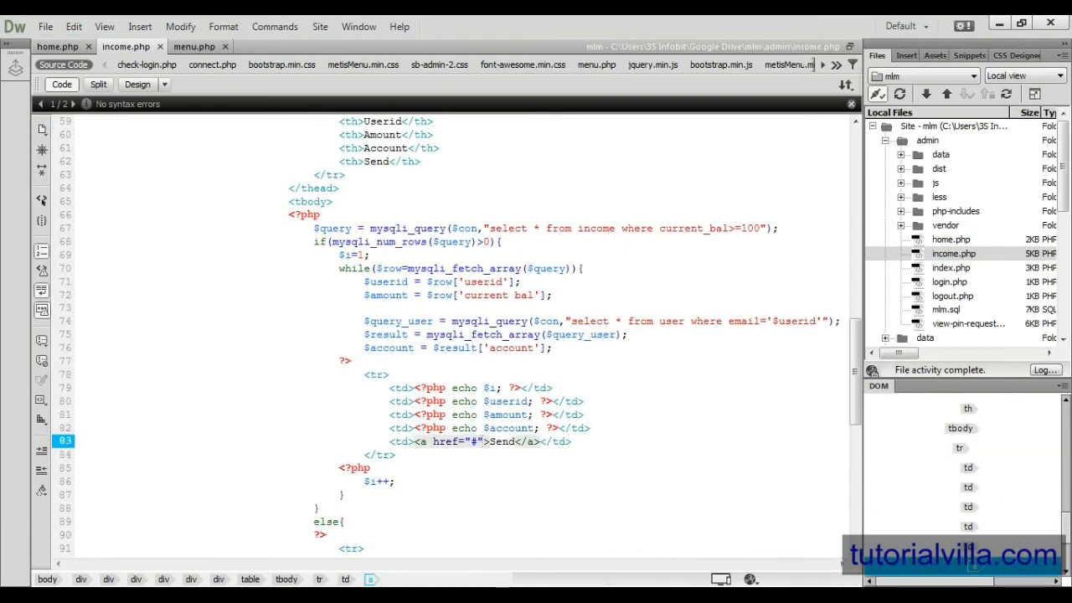
{"action": "key", "text": "BackSpace"}
{"action": "type", "text": "i"}
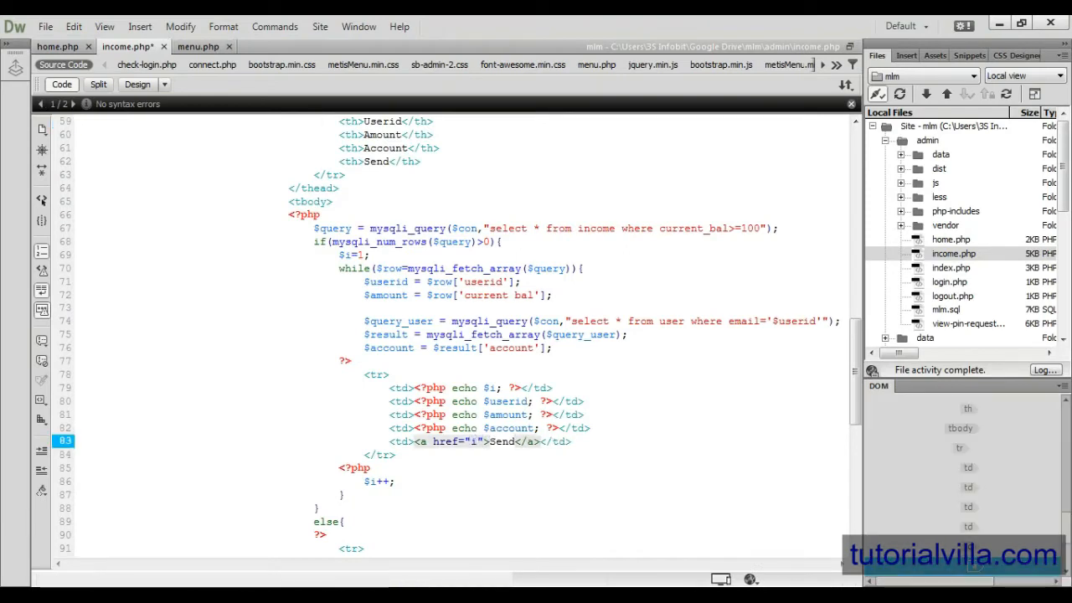
{"action": "type", "text": "ncome.php?"}
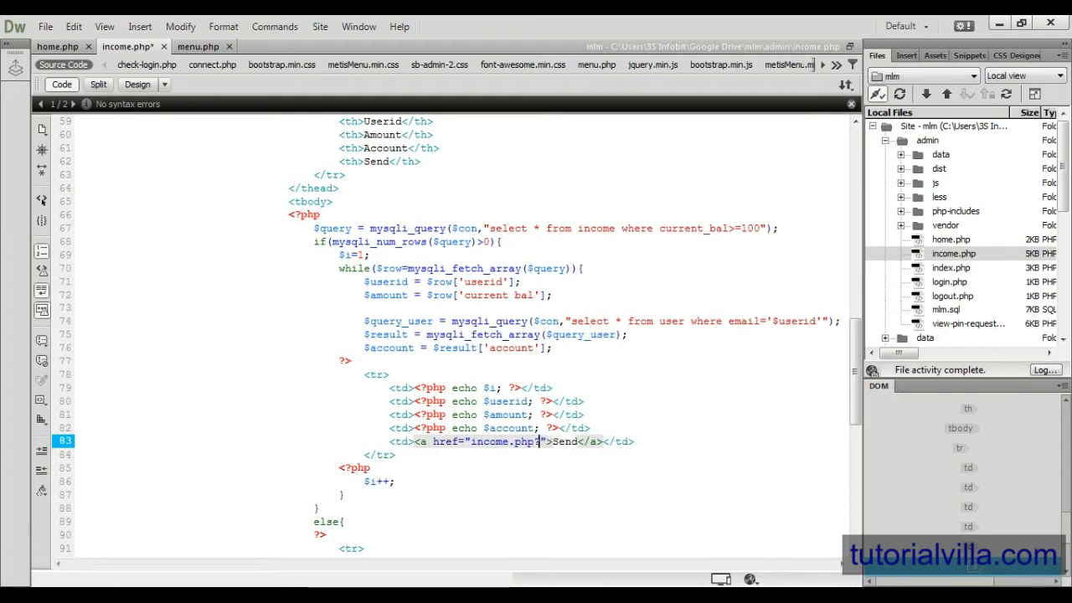
{"action": "type", "text": "<?"}
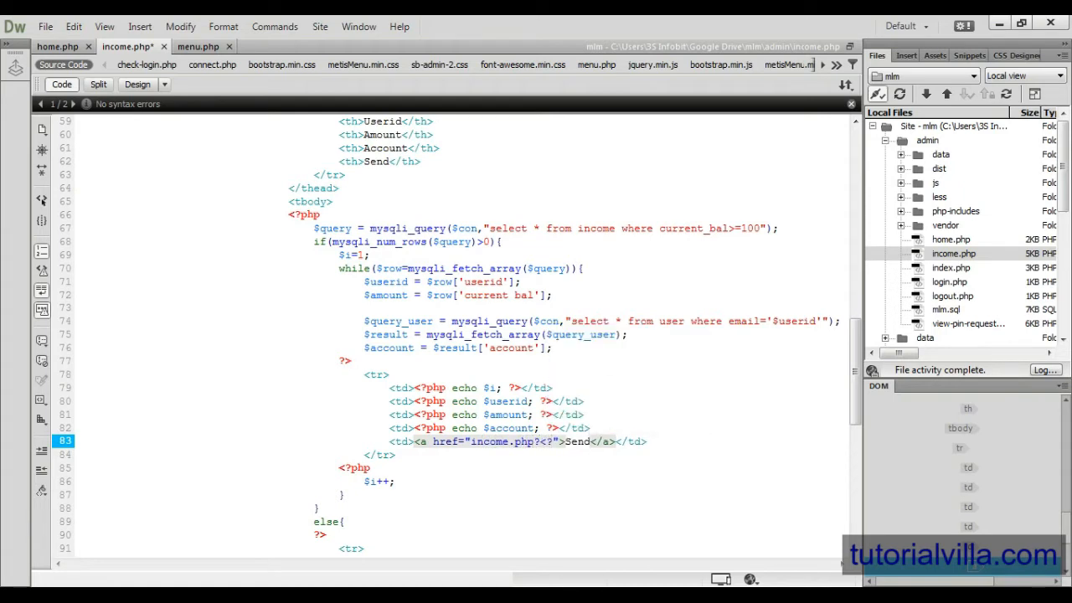
{"action": "type", "text": "php?"}
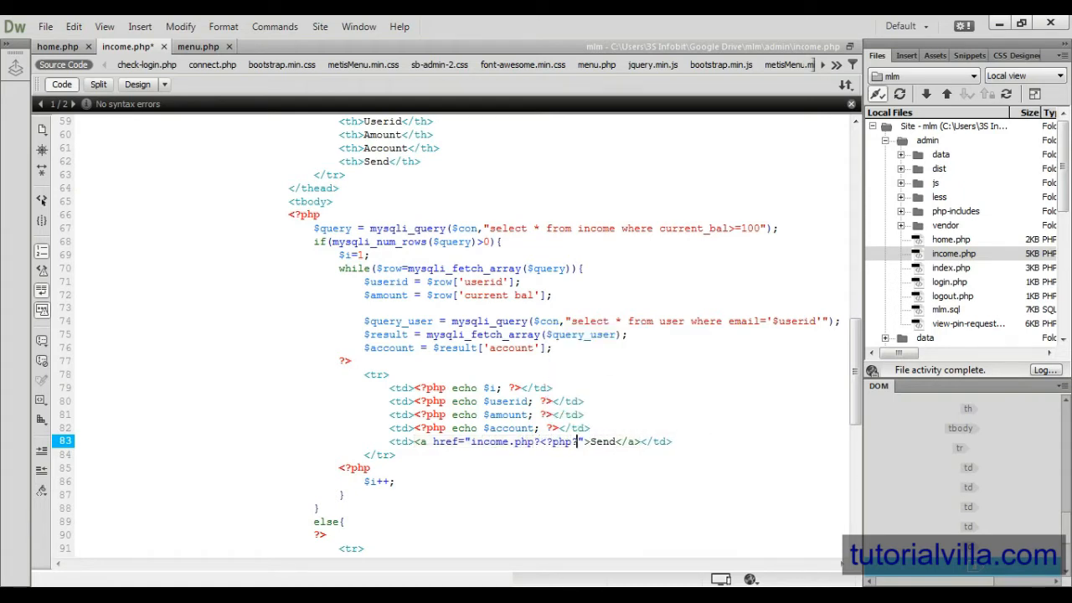
{"action": "type", "text": ">"}
{"action": "key", "text": "Left"}
{"action": "key", "text": "Left"}
{"action": "type", "text": "echo "}
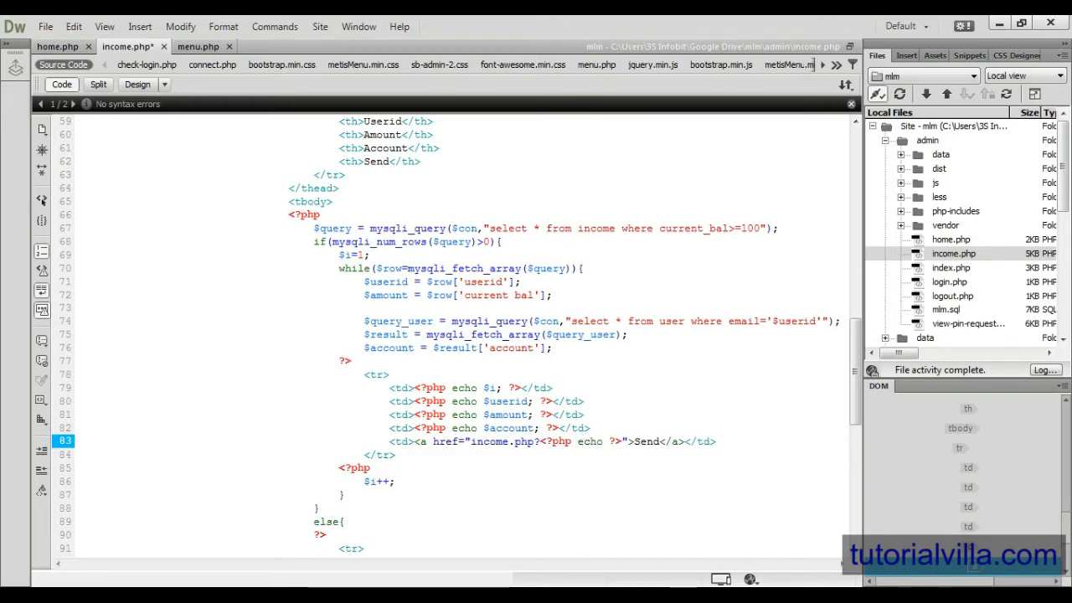
{"action": "type", "text": " ''"}
{"action": "key", "text": "Left"}
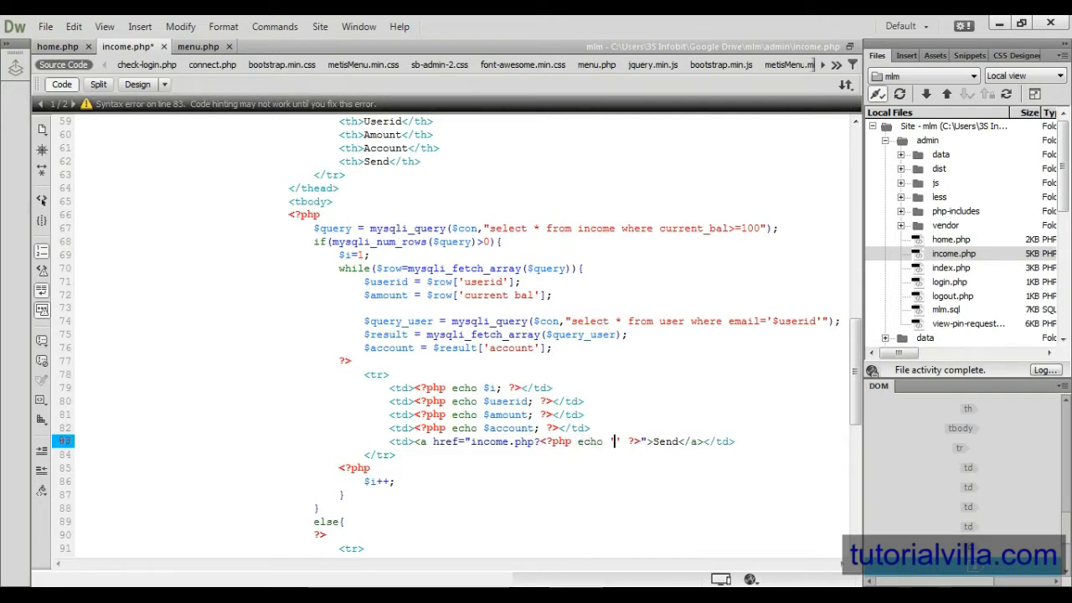
{"action": "type", "text": "userid"}
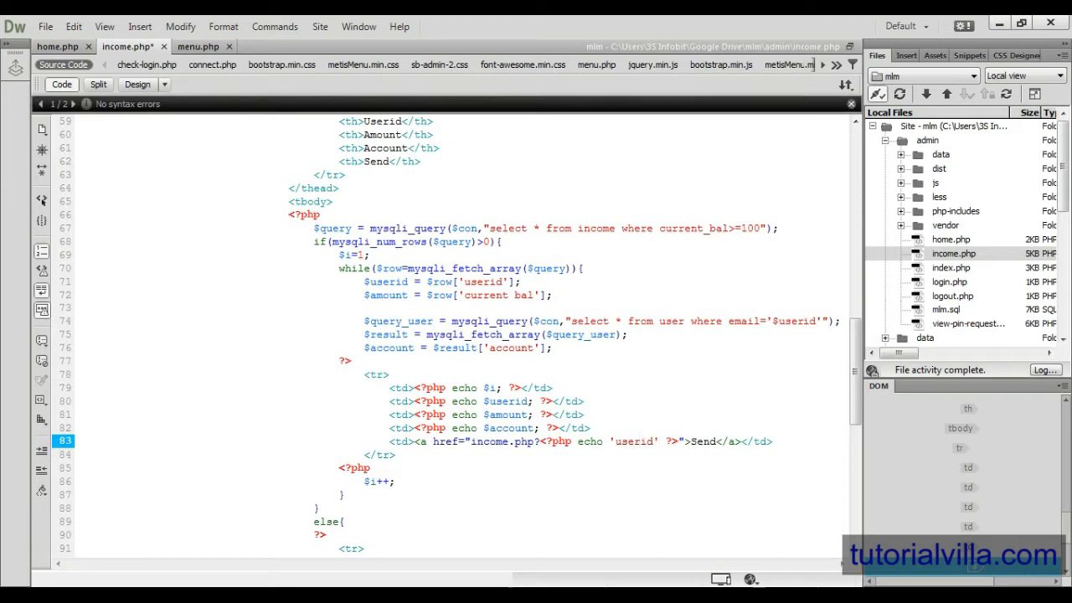
{"action": "type", "text": "="}
{"action": "key", "text": "Right"}
{"action": "type", "text": "."}
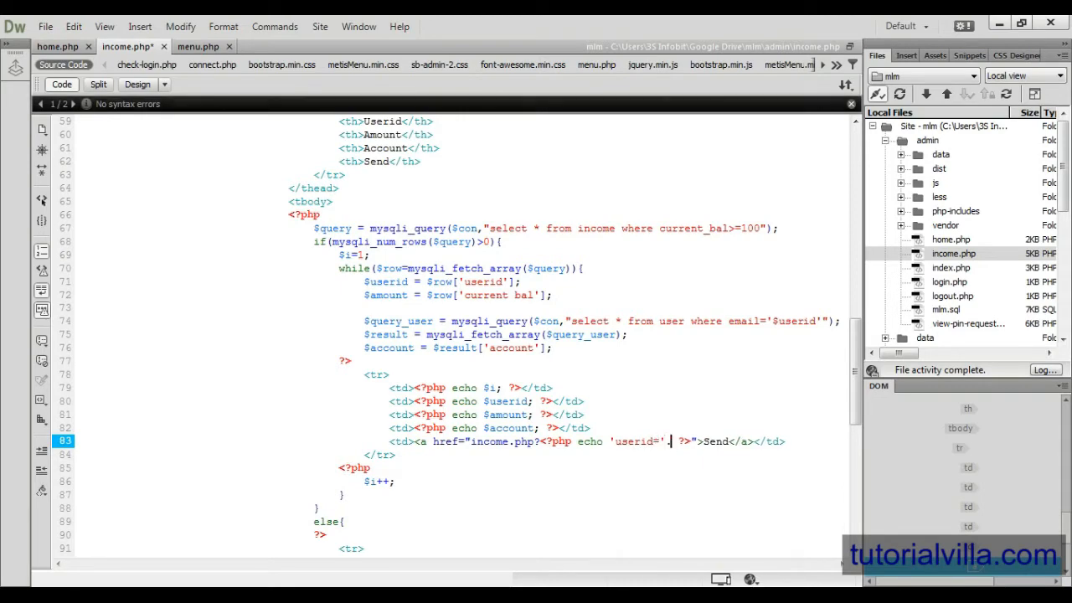
{"action": "type", "text": "$userid.''"}
{"action": "key", "text": "Left"}
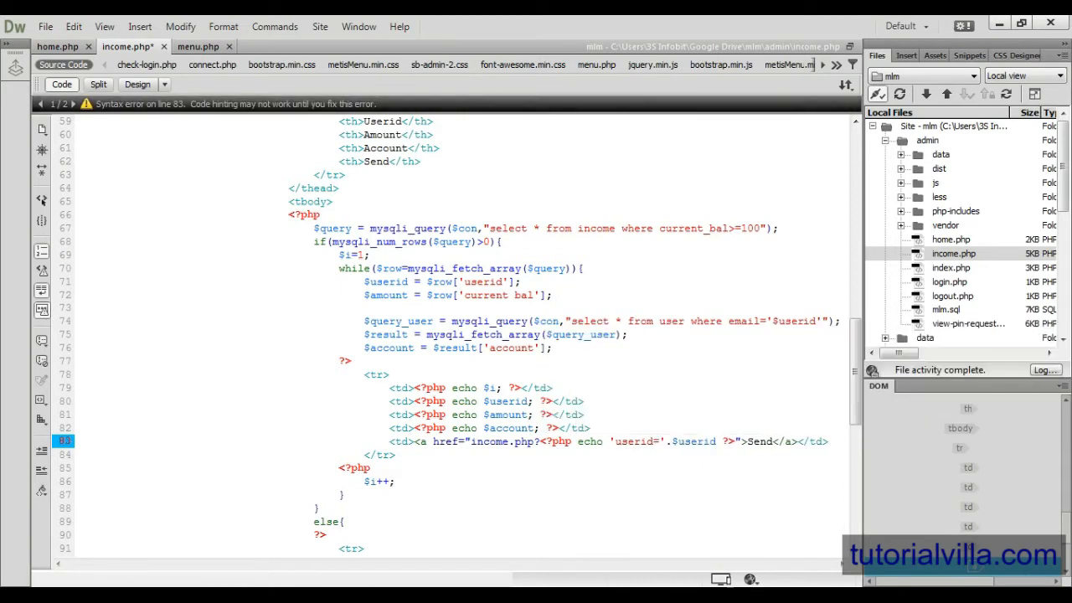
{"action": "type", "text": "&amo"}
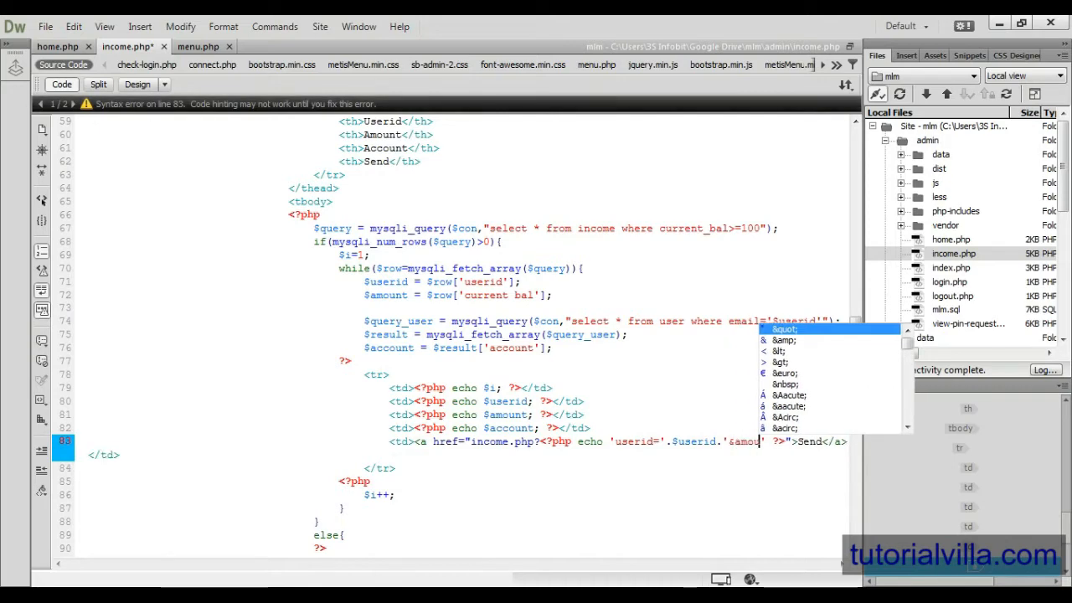
{"action": "type", "text": "unt="}
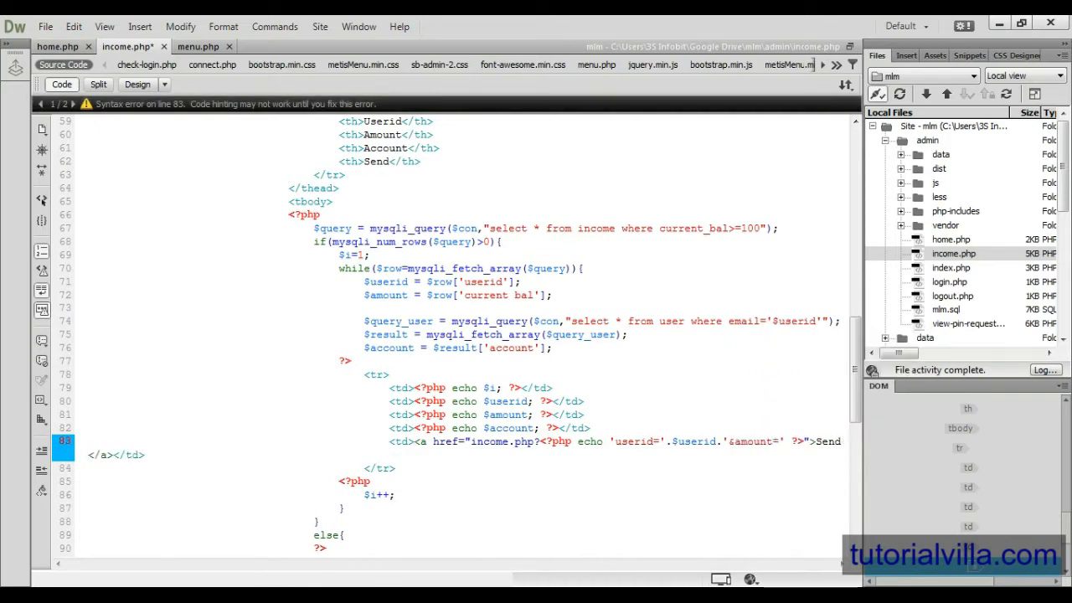
{"action": "key", "text": "Right"}
{"action": "type", "text": ".$amount"}
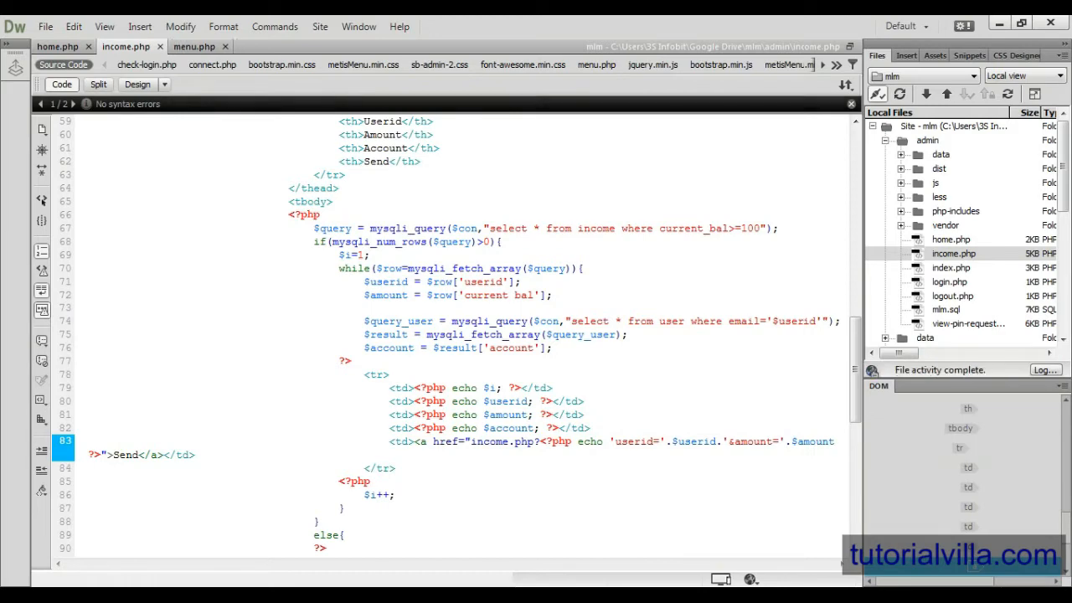
{"action": "scroll", "coordinate": [453, 335], "scroll_direction": "up", "scroll_amount": 13}
{"action": "scroll", "coordinate": [452, 336], "scroll_direction": "up", "scroll_amount": 6}
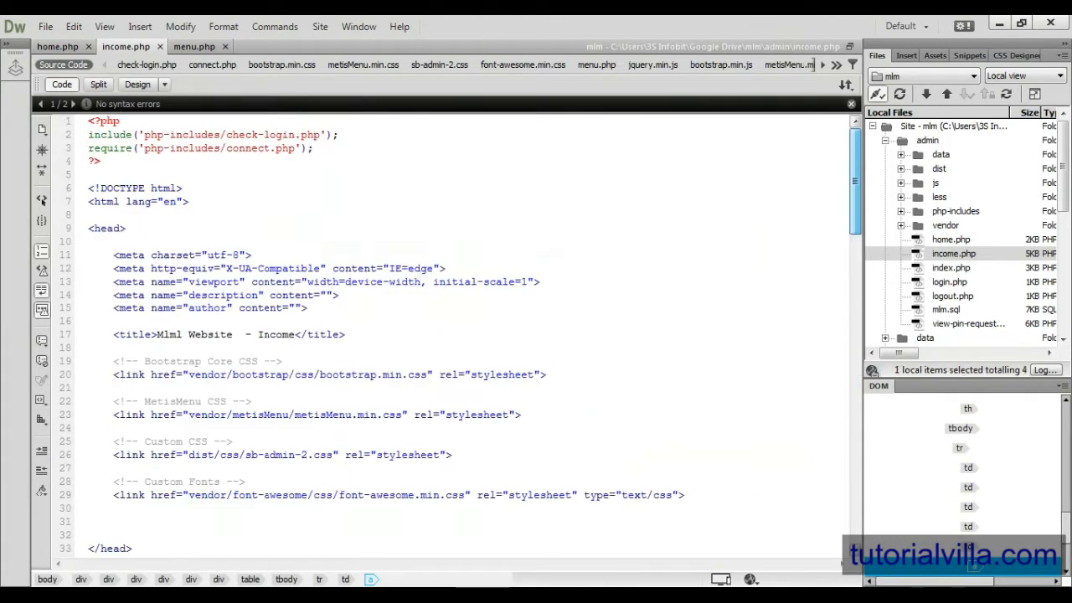
Add a PHP block at the top with an if(isset($_GET['userid'])) condition and its braced body.
{"action": "left_click", "coordinate": [89, 174]}
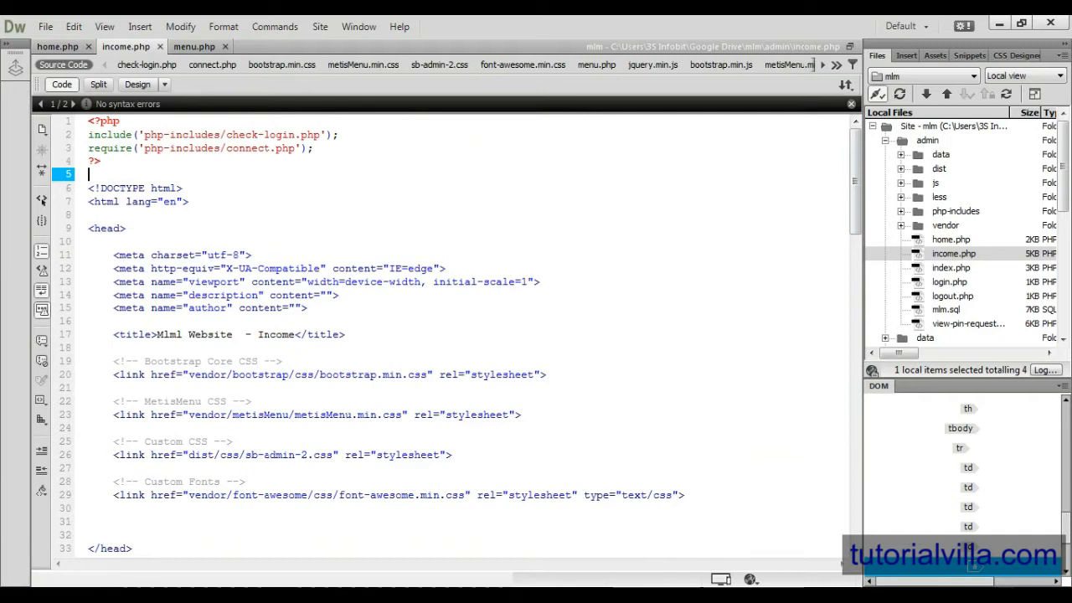
{"action": "type", "text": "<?php"}
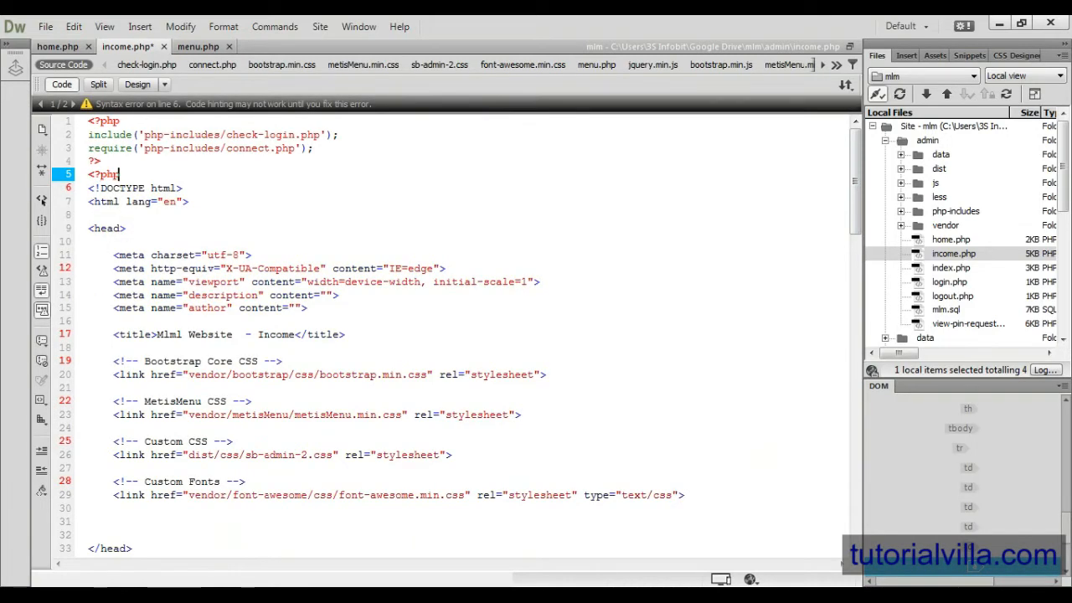
{"action": "key", "text": "Return"}
{"action": "type", "text": "?>"}
{"action": "key", "text": "Up"}
{"action": "key", "text": "End"}
{"action": "key", "text": "Return"}
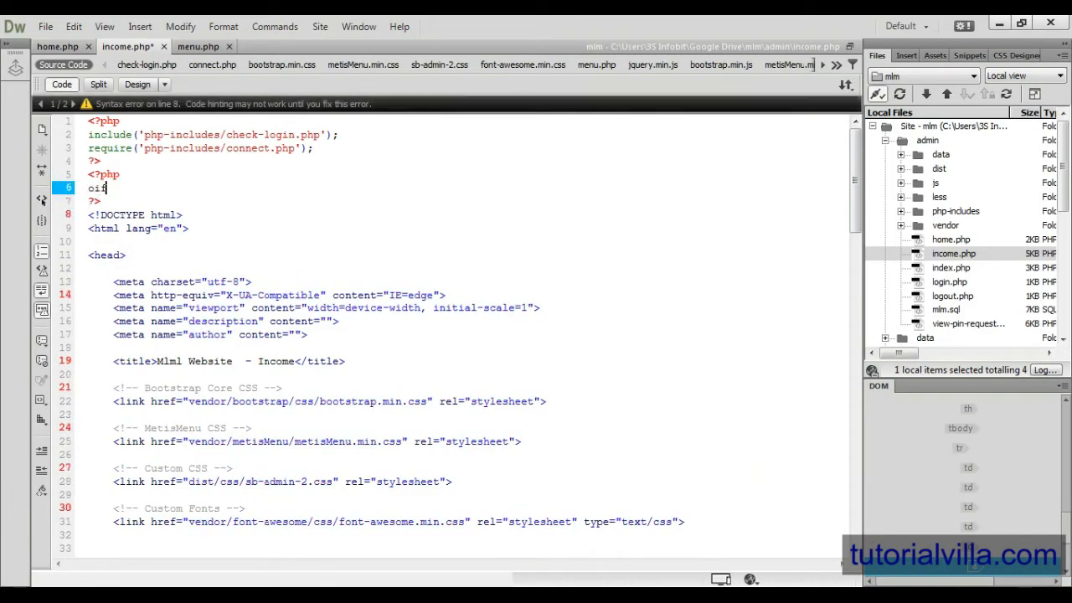
{"action": "type", "text": ")"}
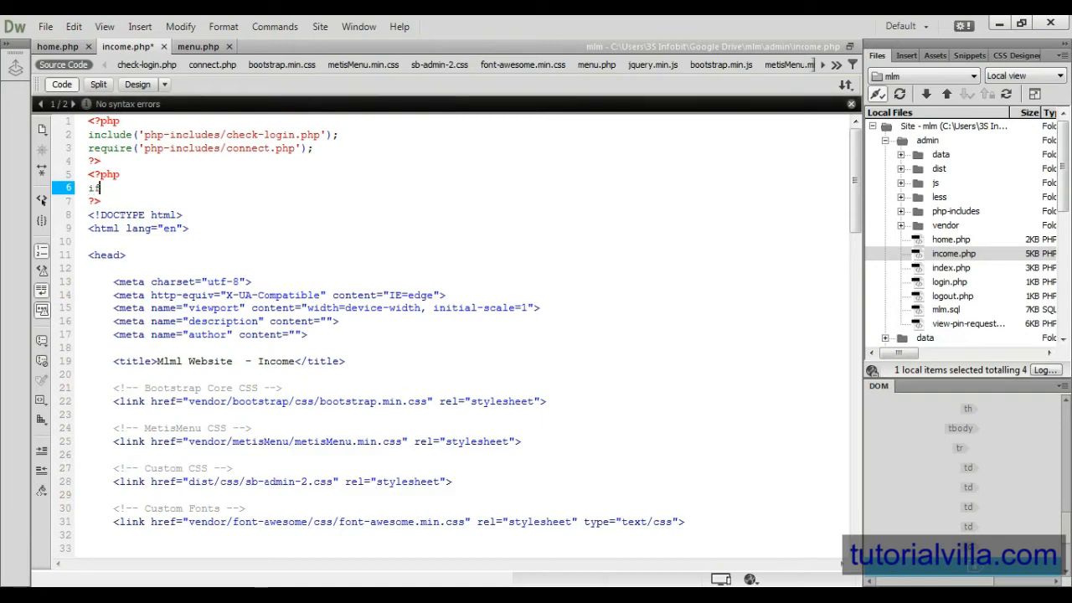
{"action": "type", "text": "("}
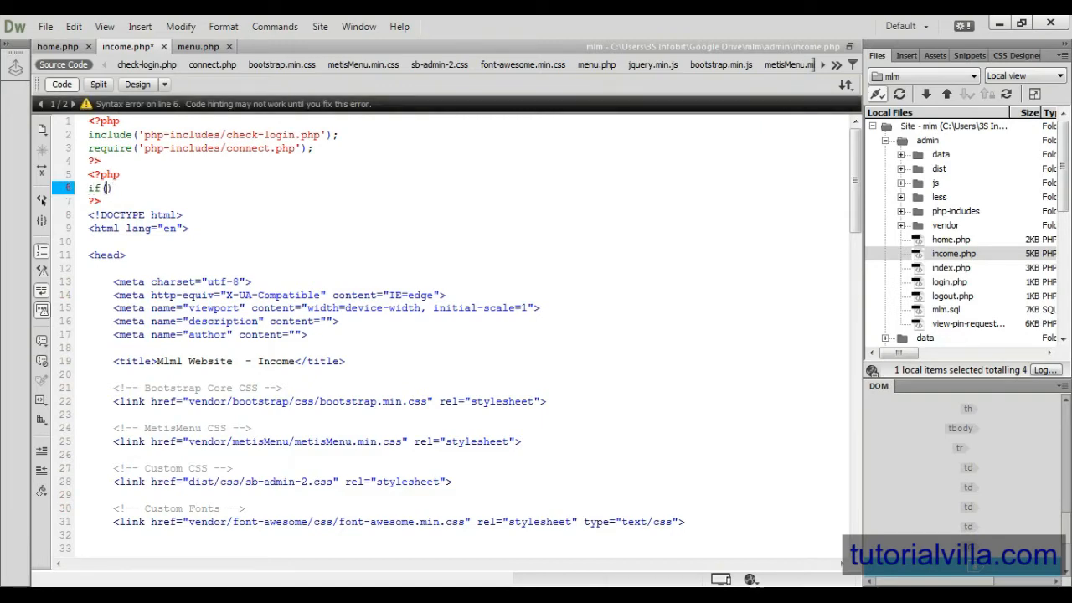
{"action": "type", "text": "isset($_GET"}
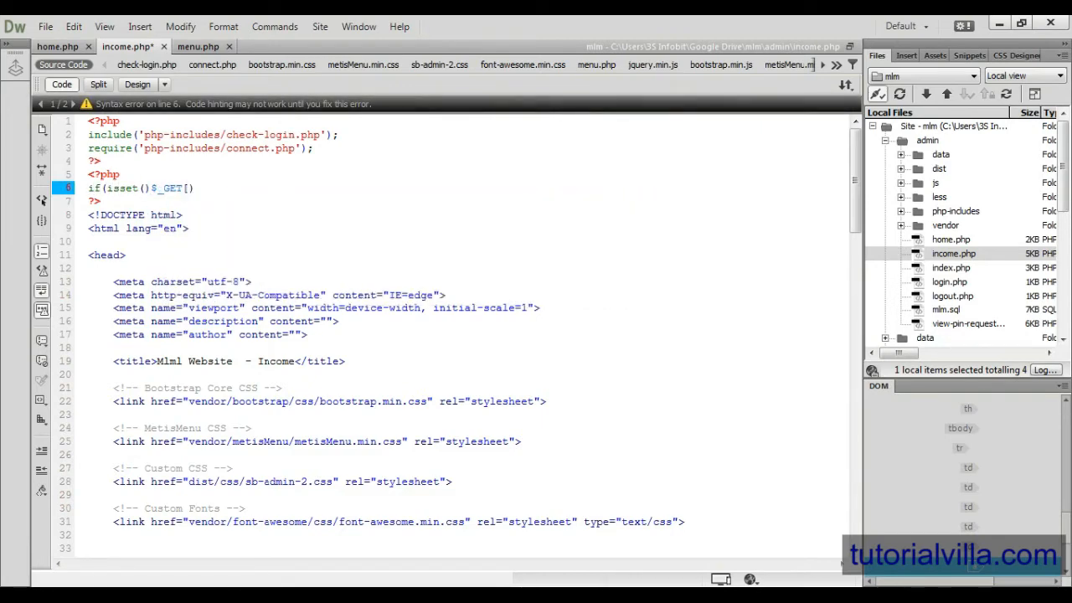
{"action": "type", "text": "['userid'"}
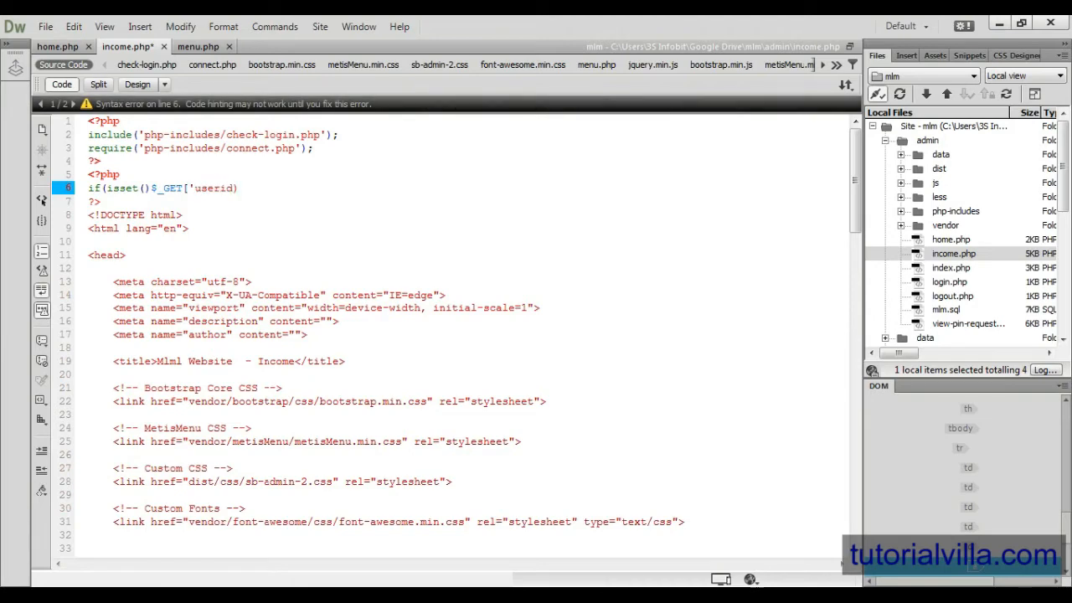
{"action": "type", "text": "]"}
{"action": "key", "text": "Down"}
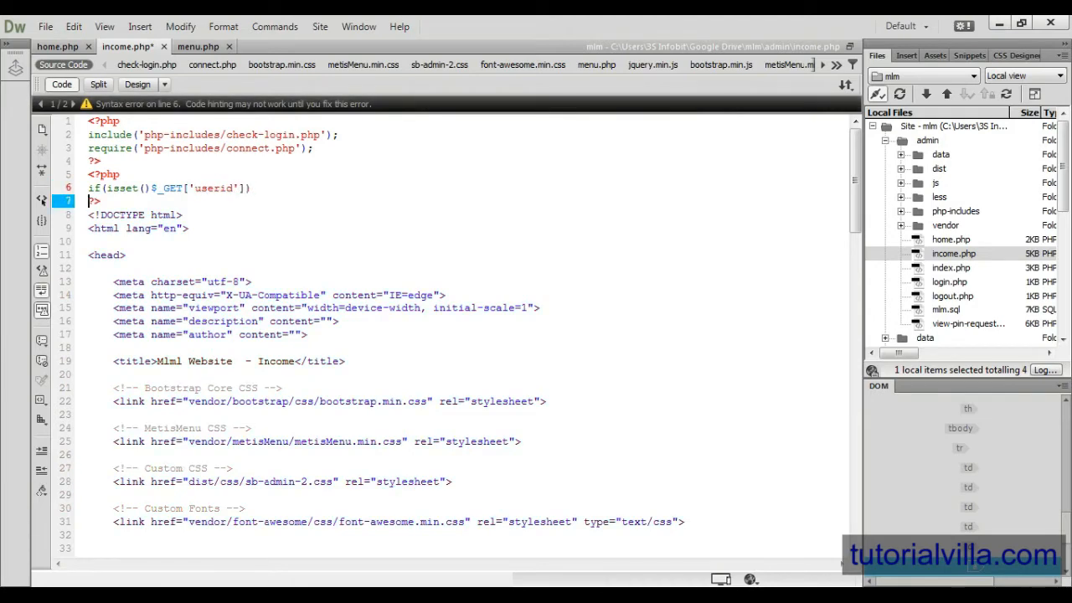
{"action": "key", "text": "Down"}
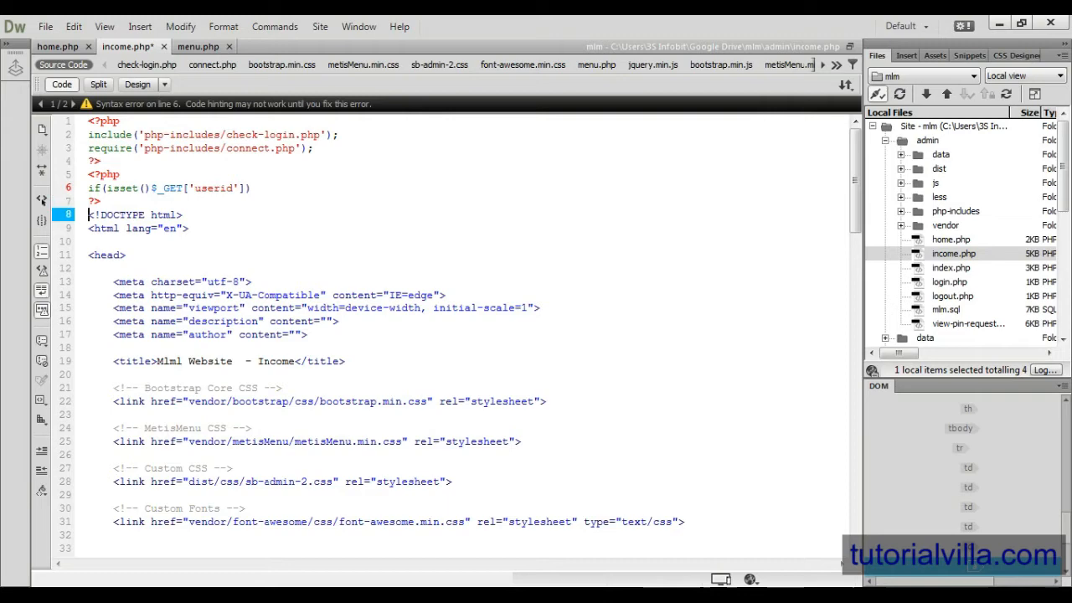
{"action": "key", "text": "Down"}
{"action": "key", "text": "Up"}
{"action": "key", "text": "Up"}
{"action": "key", "text": "Up"}
{"action": "key", "text": "End"}
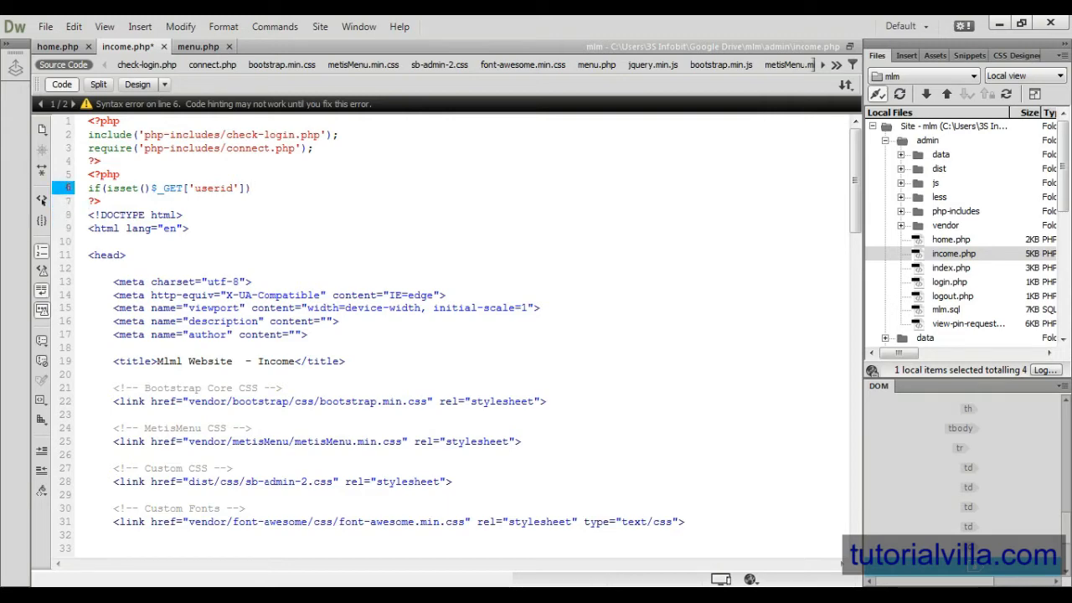
{"action": "type", "text": ";"}
{"action": "key", "text": "Return"}
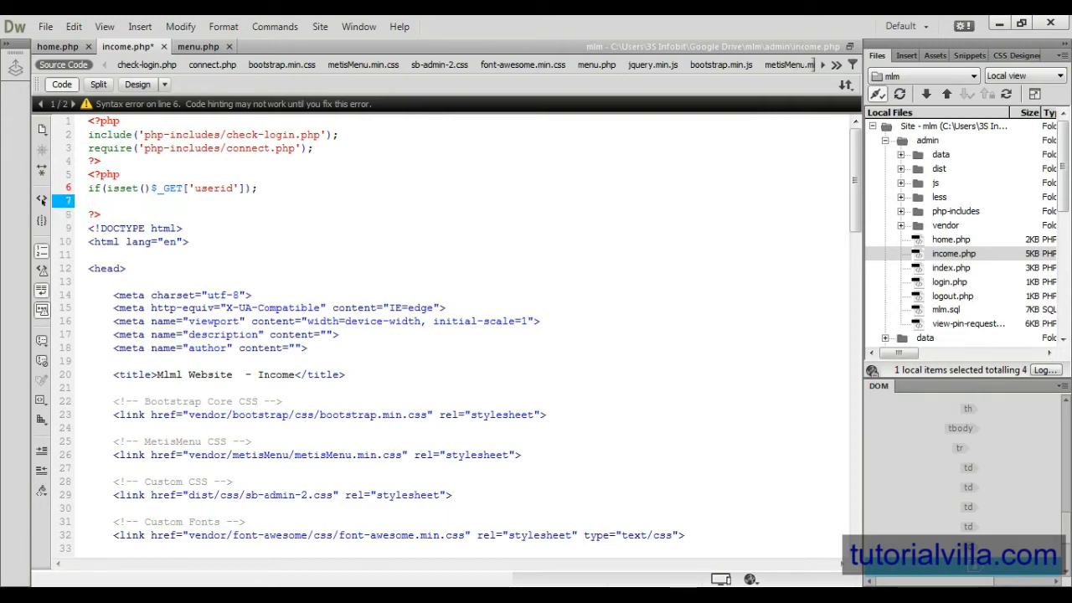
{"action": "key", "text": "BackSpace"}
{"action": "type", "text": "{"}
{"action": "key", "text": "Return"}
{"action": "type", "text": "}"}
{"action": "key", "text": "Return"}
{"action": "key", "text": "Up"}
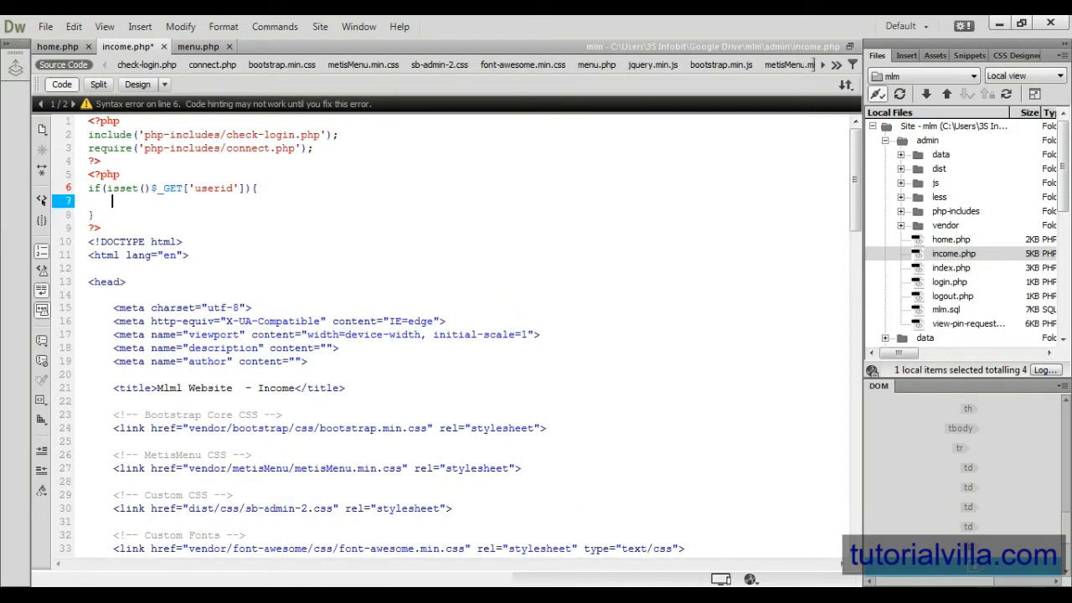
{"action": "left_click", "coordinate": [151, 187]}
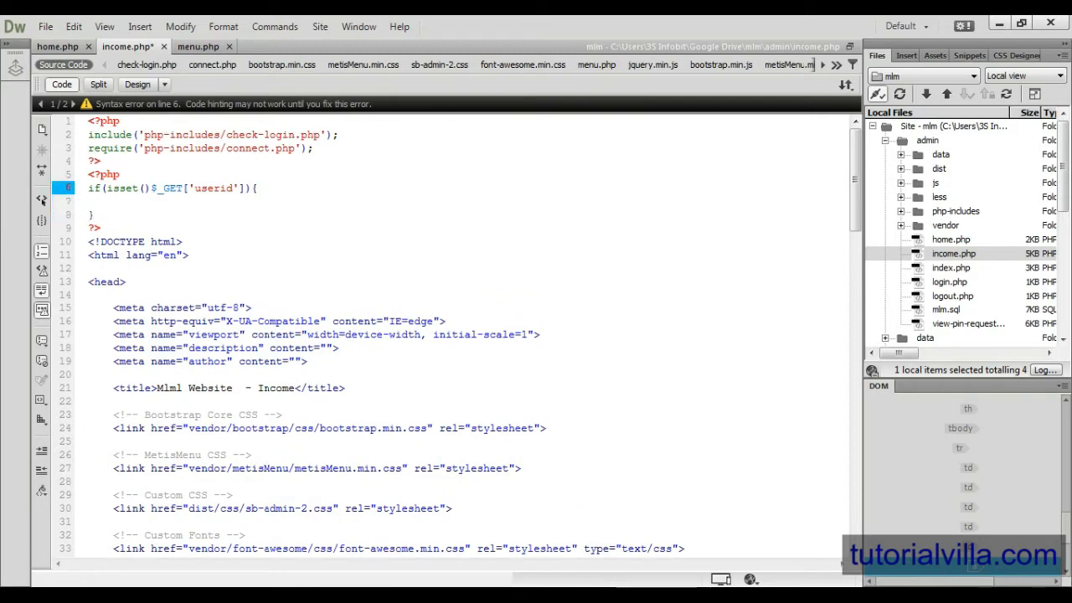
{"action": "key", "text": "BackSpace"}
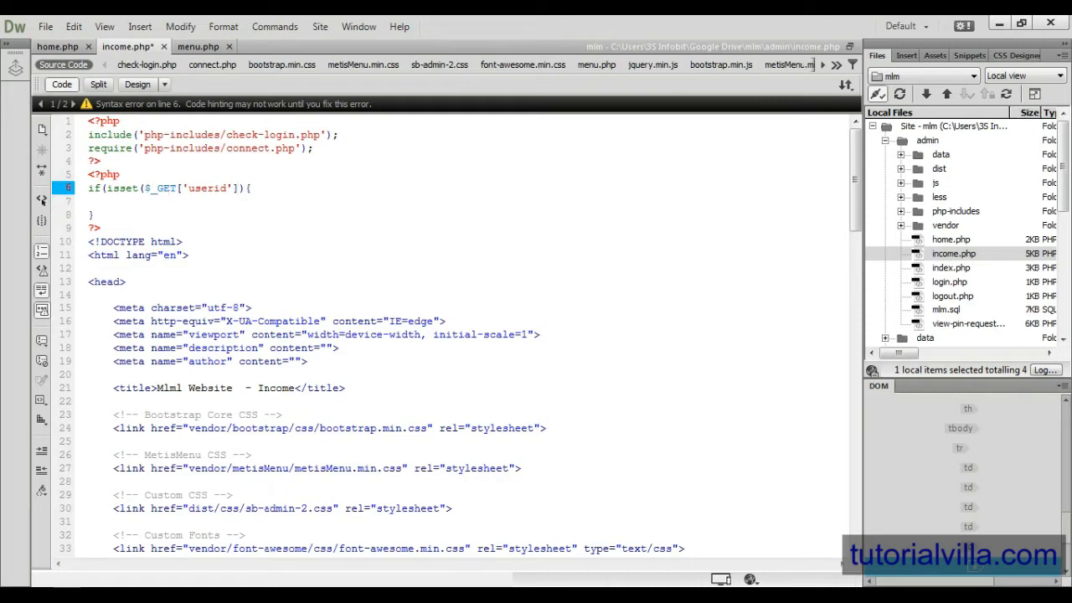
{"action": "type", "text": ")"}
{"action": "key", "text": "Down"}
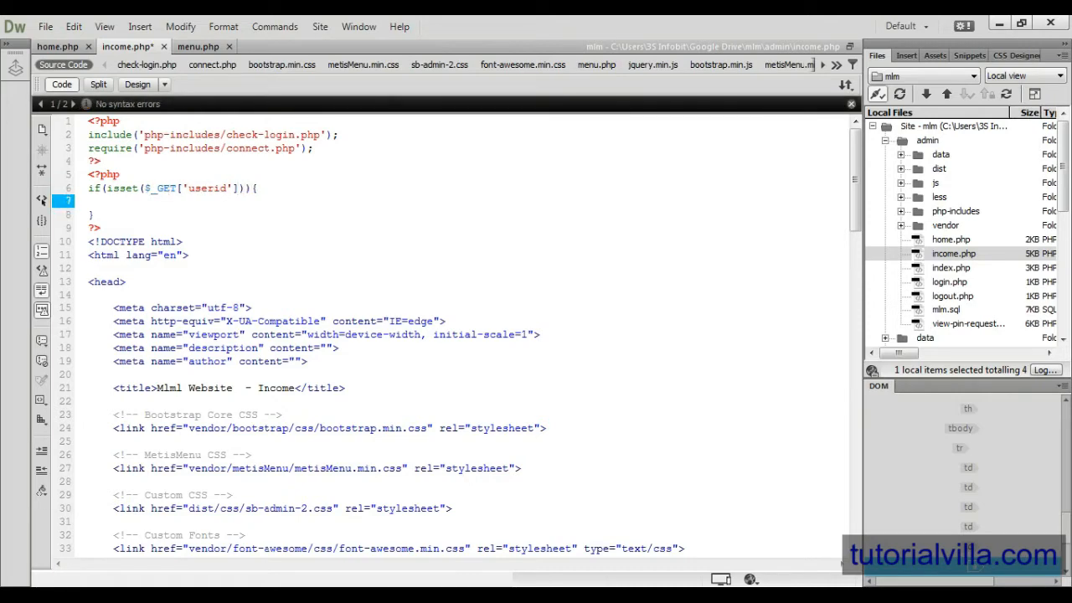
{"action": "type", "text": "$userid"}
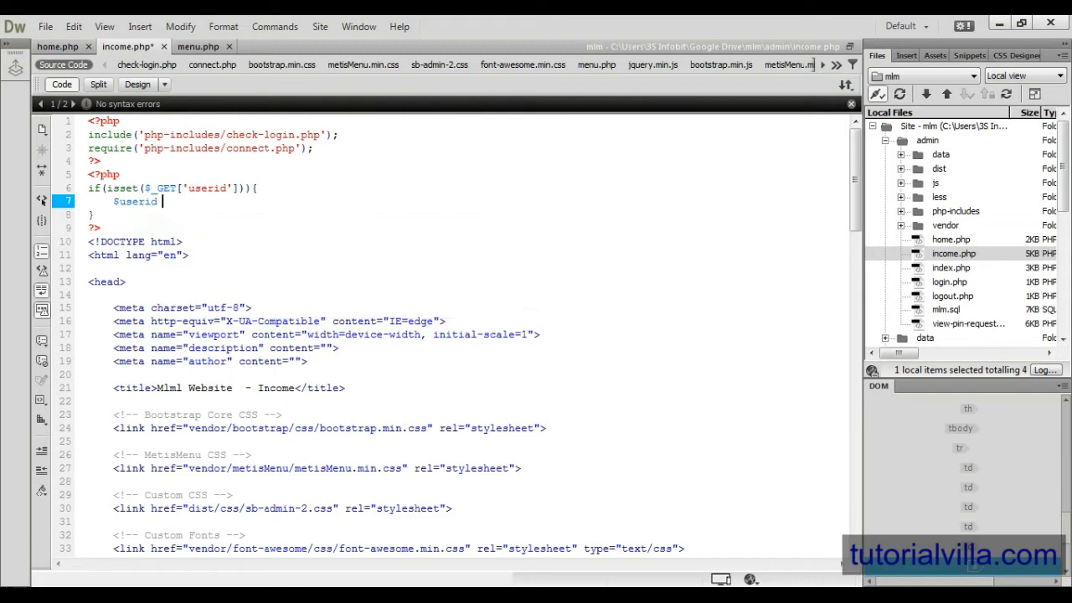
{"action": "type", "text": " = mysqli_"}
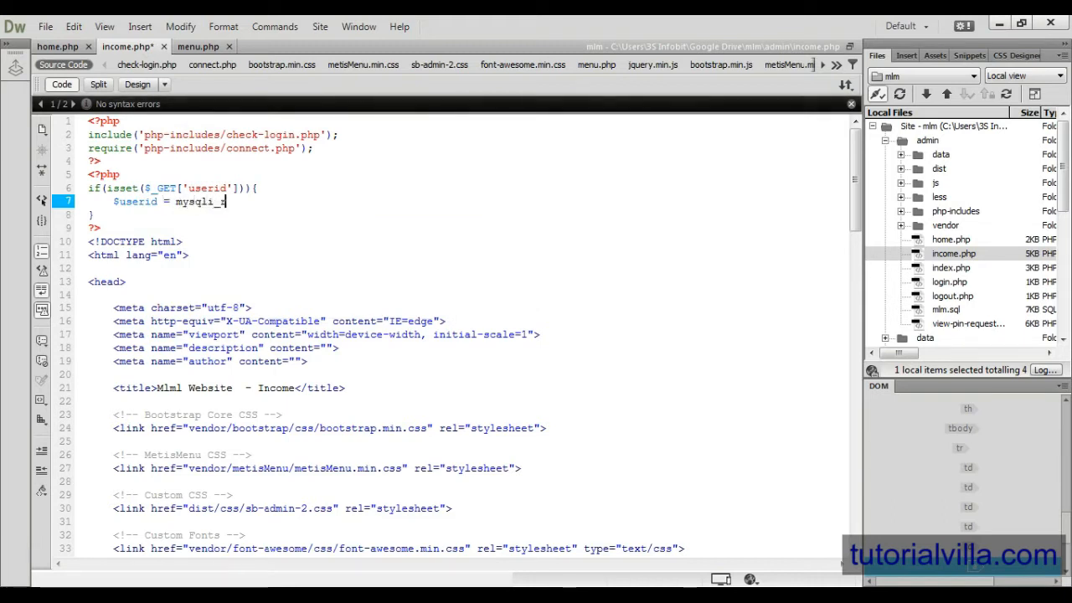
{"action": "type", "text": "real_escape"}
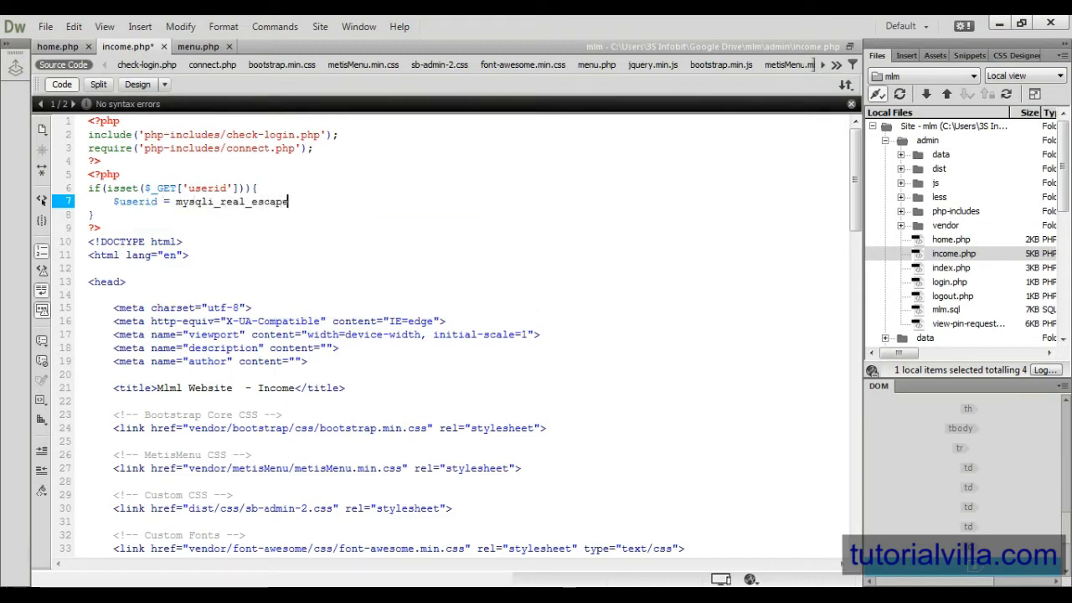
{"action": "type", "text": "_string($"}
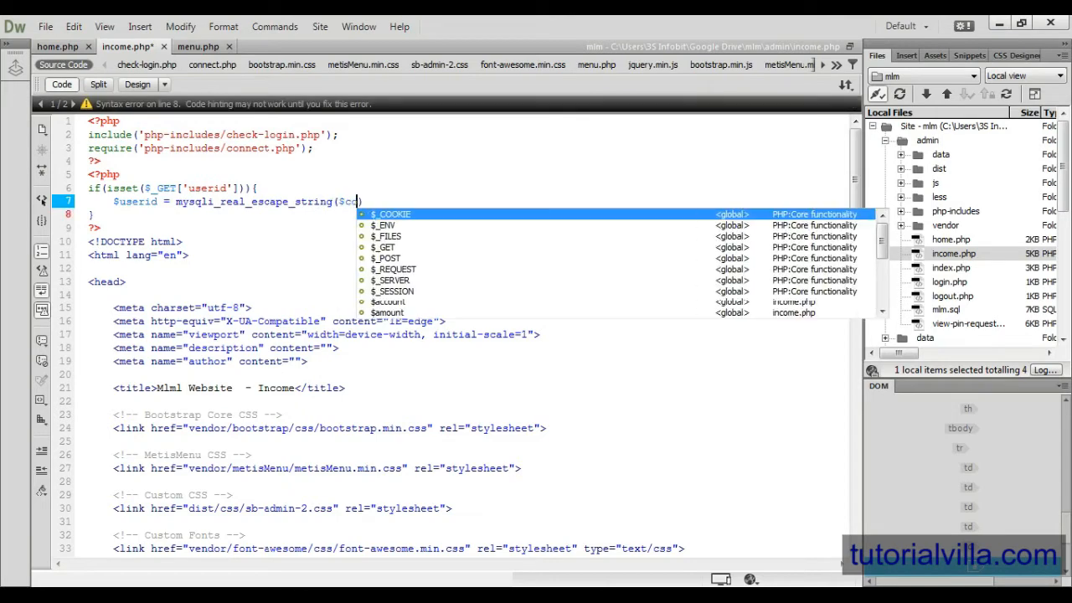
{"action": "type", "text": "con),$_"}
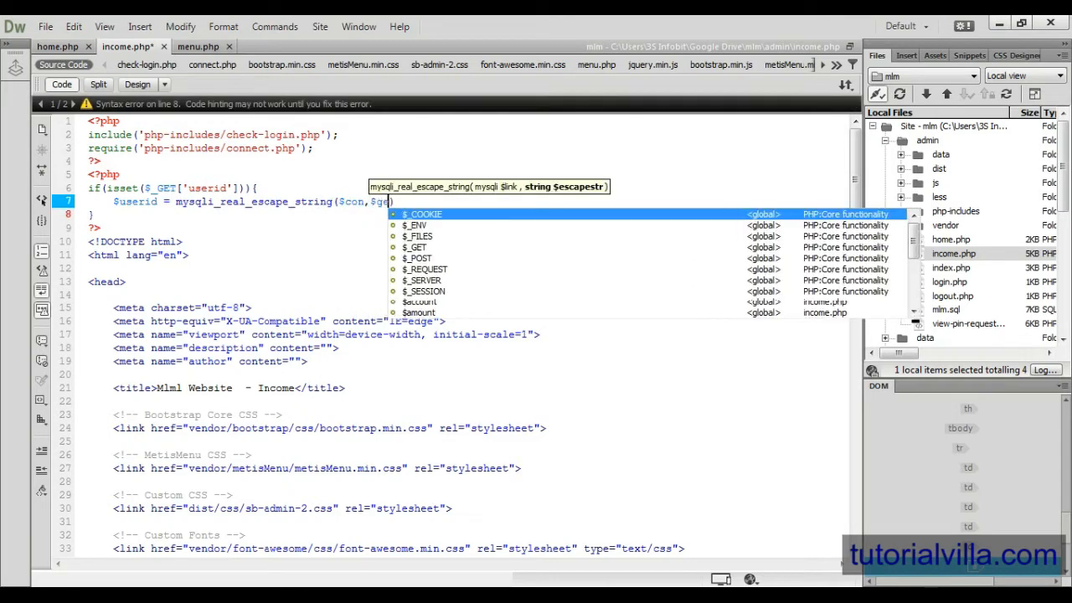
{"action": "type", "text": "GET['userid']"}
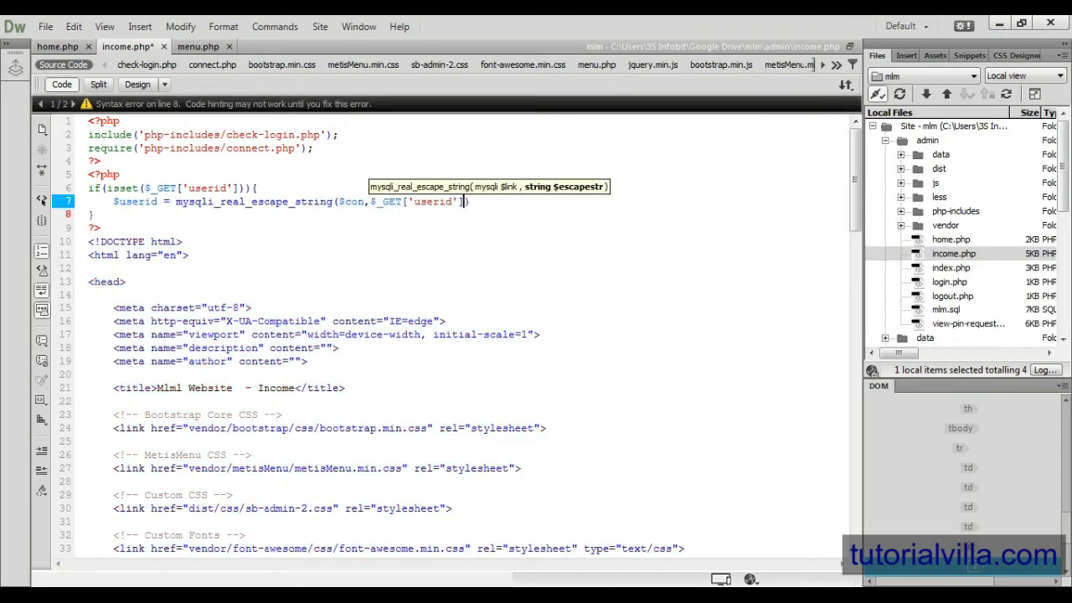
Assign $userid and $amount from mysqli_real_escape_string($con,$_GET[...]) inside the condition.
{"action": "key", "text": "Right"}
{"action": "type", "text": ";"}
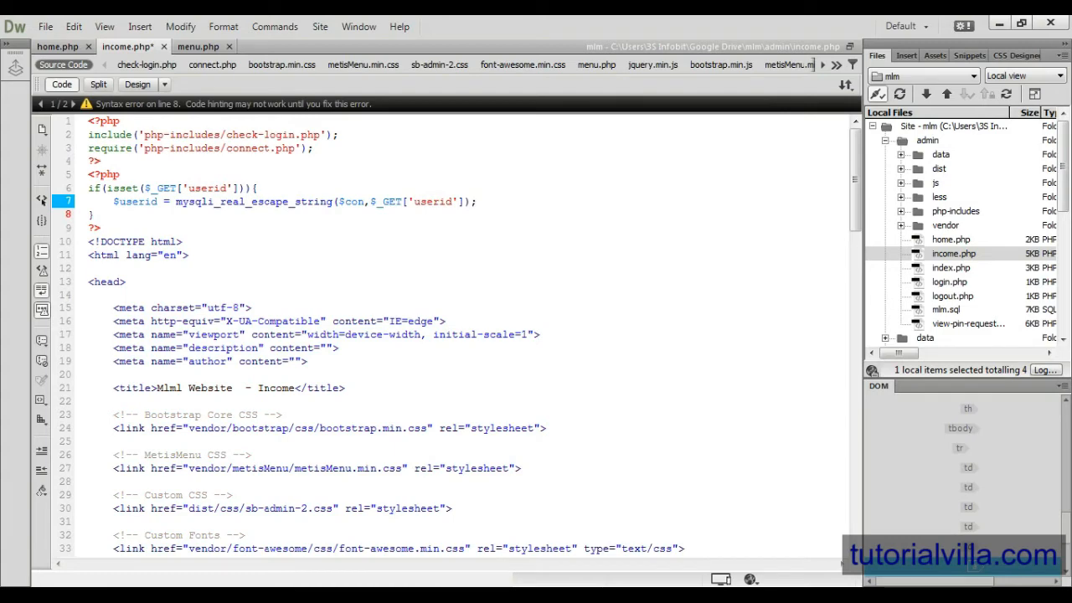
{"action": "key", "text": "shift+Left"}
{"action": "key", "text": "shift+Left"}
{"action": "key", "text": "shift+Left"}
{"action": "key", "text": "shift+Left"}
{"action": "key", "text": "shift+Left"}
{"action": "key", "text": "shift+Left"}
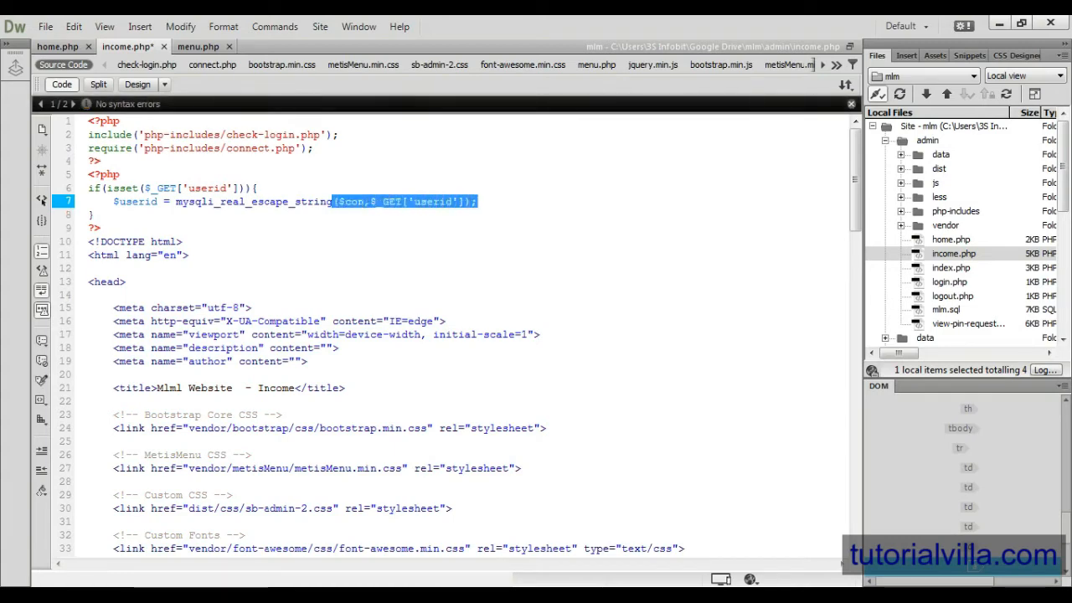
{"action": "key", "text": "shift+Left"}
{"action": "key", "text": "shift+Left"}
{"action": "key", "text": "shift+Left"}
{"action": "key", "text": "shift+Left"}
{"action": "key", "text": "shift+Left"}
{"action": "key", "text": "shift+Left"}
{"action": "key", "text": "ctrl+c"}
{"action": "key", "text": "End"}
{"action": "key", "text": "Return"}
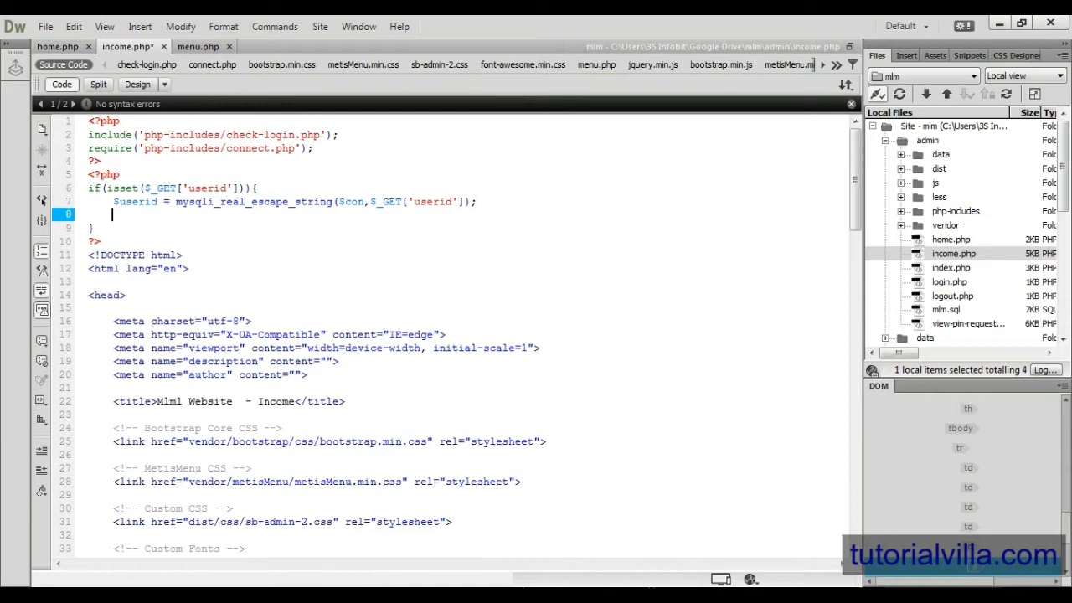
{"action": "key", "text": "ctrl+v"}
{"action": "double_click", "coordinate": [137, 215]}
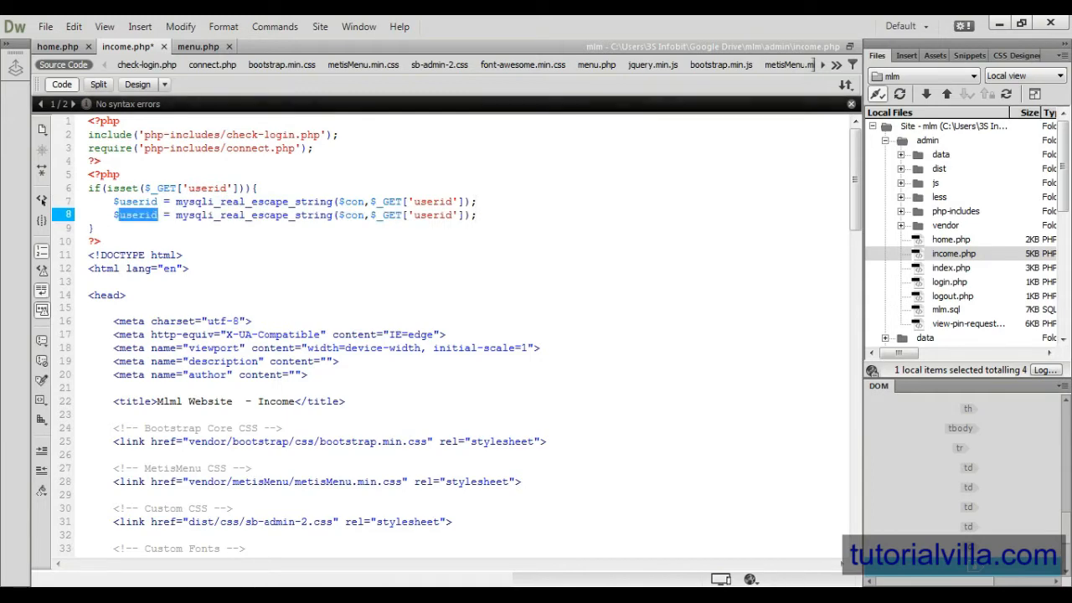
{"action": "type", "text": "amor"}
{"action": "key", "text": "BackSpace"}
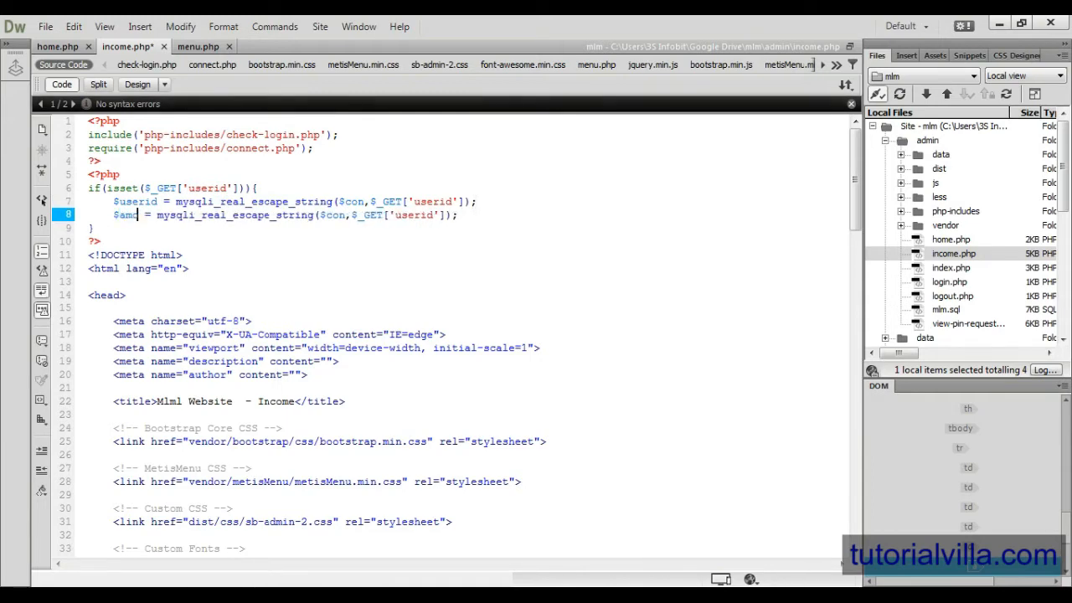
{"action": "type", "text": "unt"}
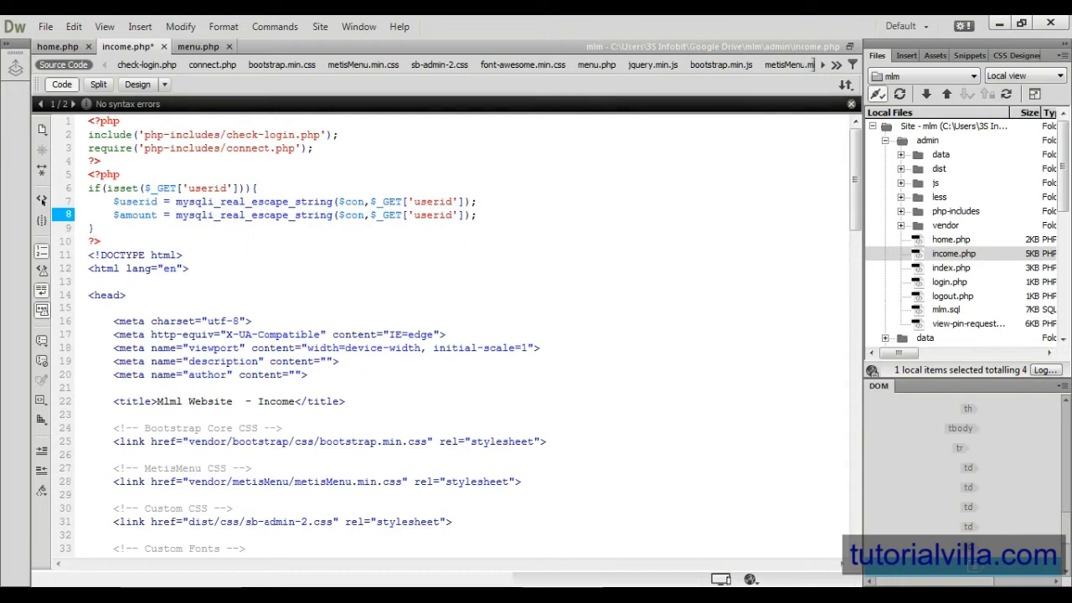
{"action": "double_click", "coordinate": [434, 215]}
{"action": "type", "text": "amount"}
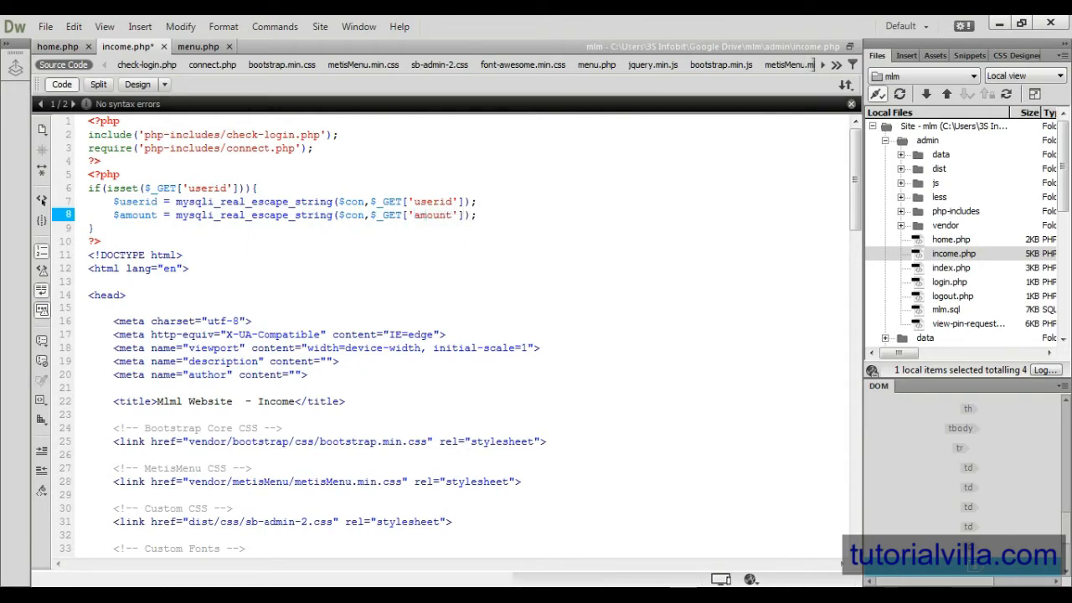
{"action": "key", "text": "Return"}
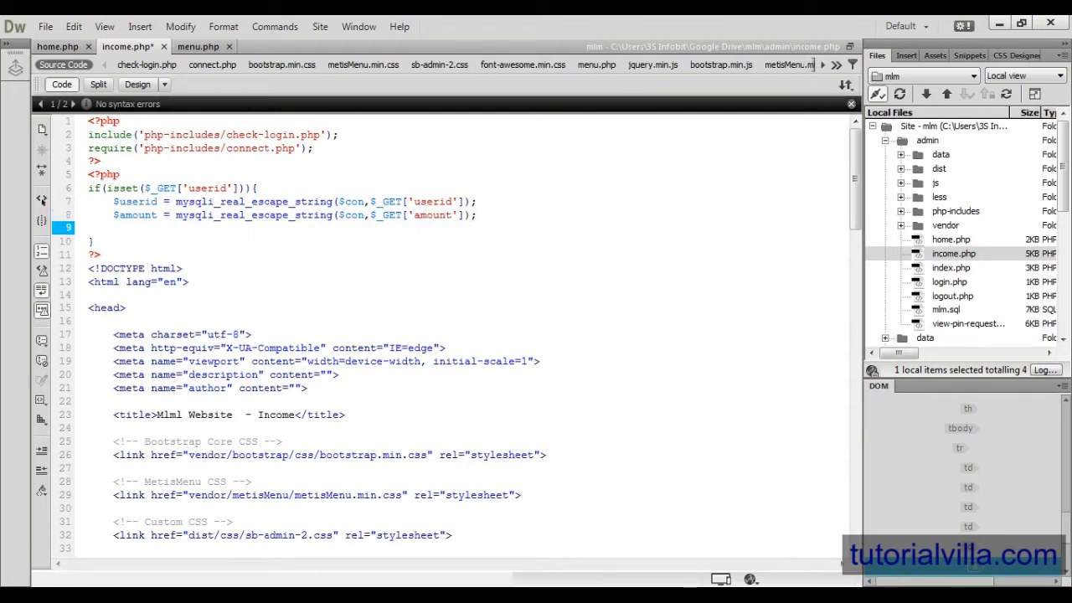
Save income.php and switch to phpMyAdmin in the browser.
{"action": "key", "text": "ctrl+s"}
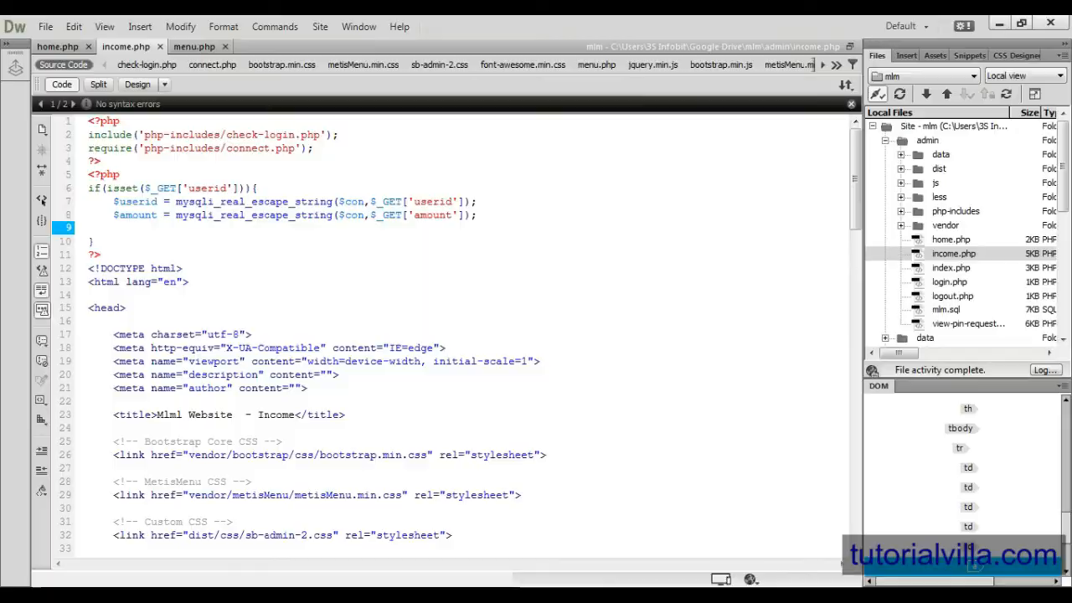
{"action": "key", "text": "alt+Tab"}
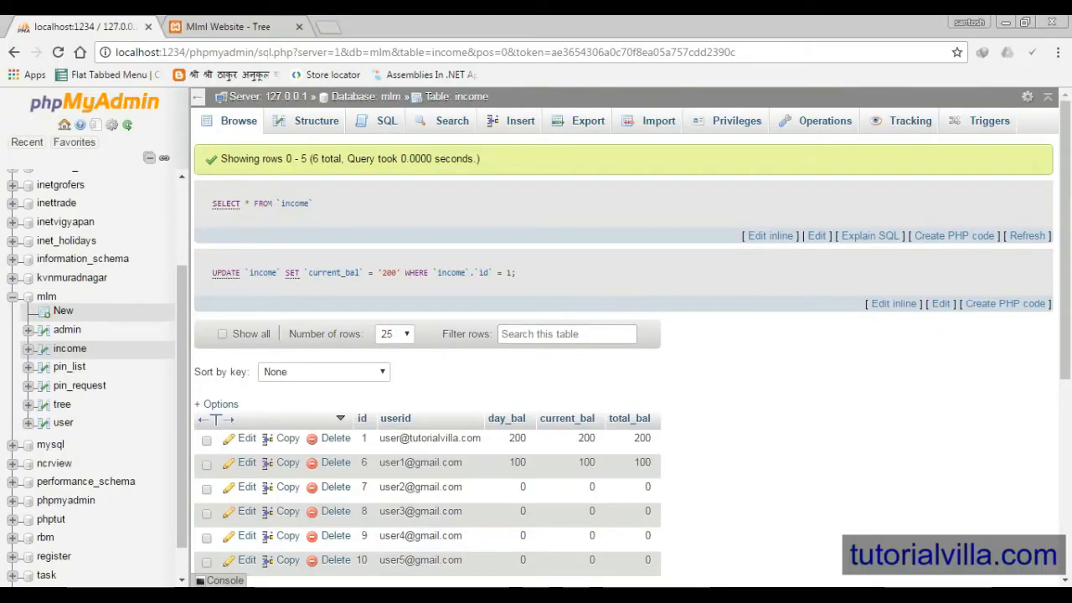
Create a new table income_received in mlm with columns id, userid, amount and date.
{"action": "left_click", "coordinate": [63, 311]}
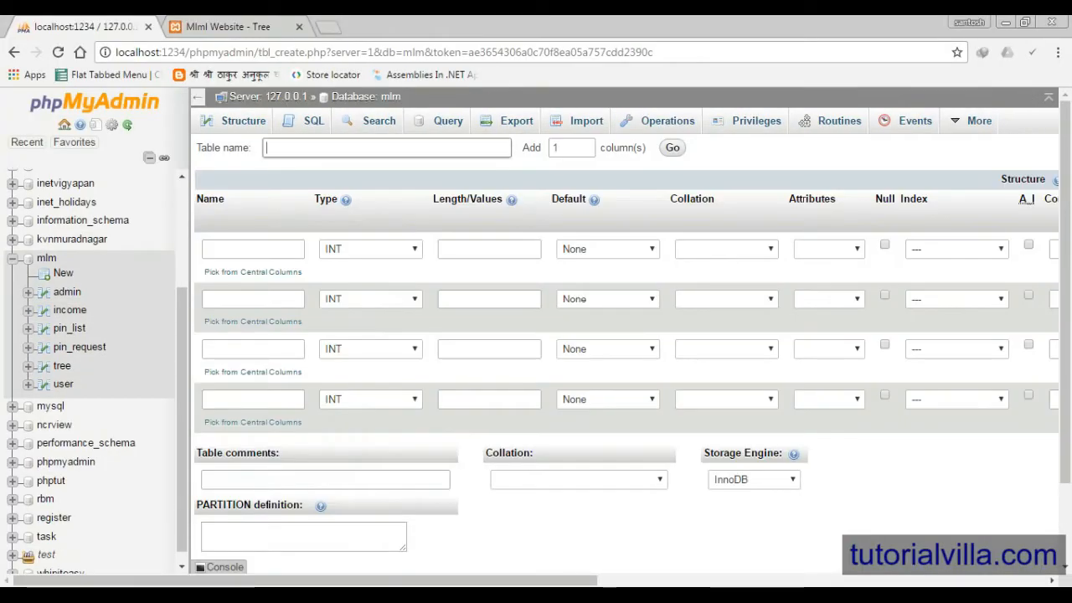
{"action": "type", "text": "inc"}
{"action": "key", "text": "Down"}
{"action": "key", "text": "Down"}
{"action": "key", "text": "Return"}
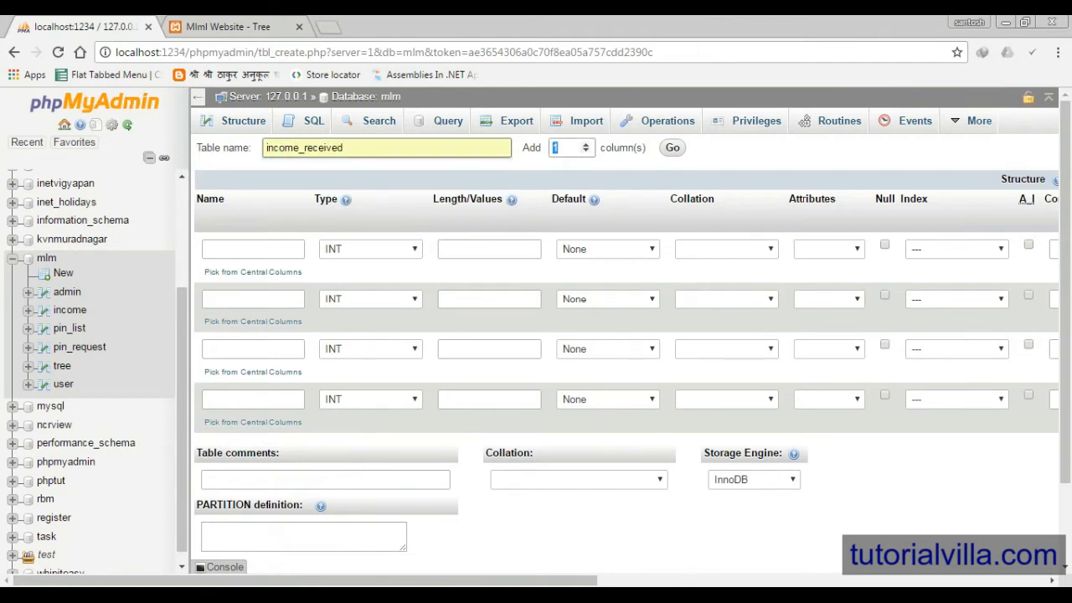
{"action": "key", "text": "Tab"}
{"action": "type", "text": "id"}
{"action": "left_click", "coordinate": [252, 299]}
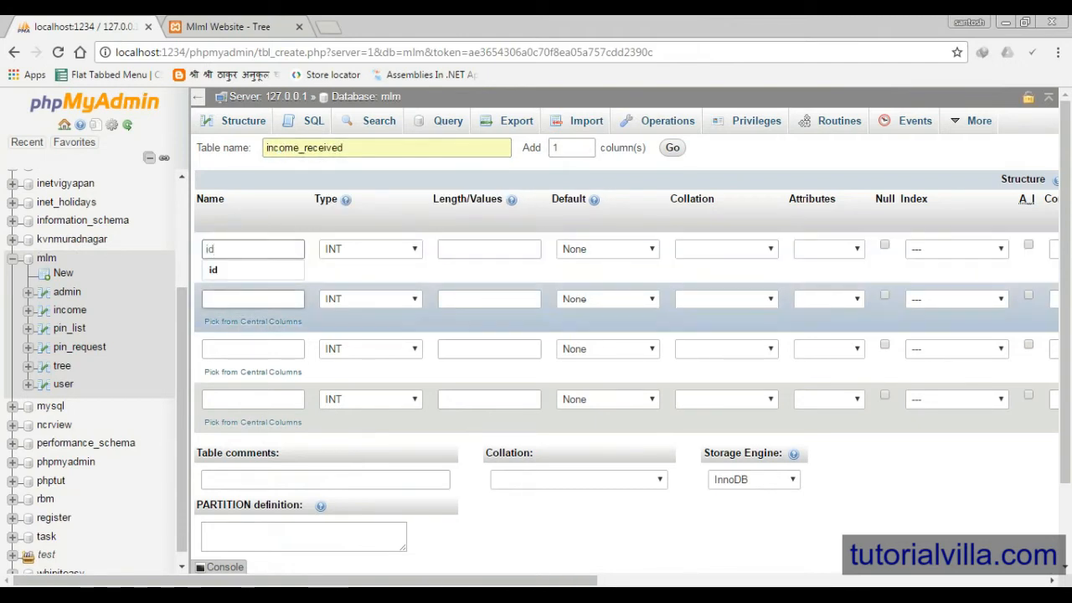
{"action": "type", "text": "user"}
{"action": "key", "text": "Down"}
{"action": "key", "text": "Return"}
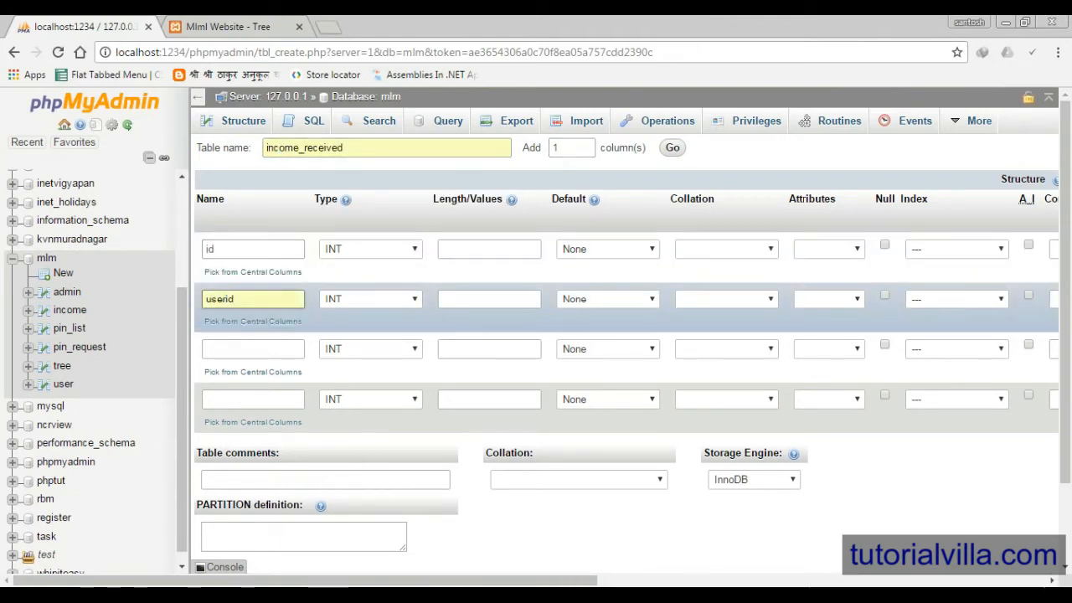
{"action": "left_click", "coordinate": [252, 349]}
{"action": "type", "text": "amount"}
{"action": "left_click", "coordinate": [252, 399]}
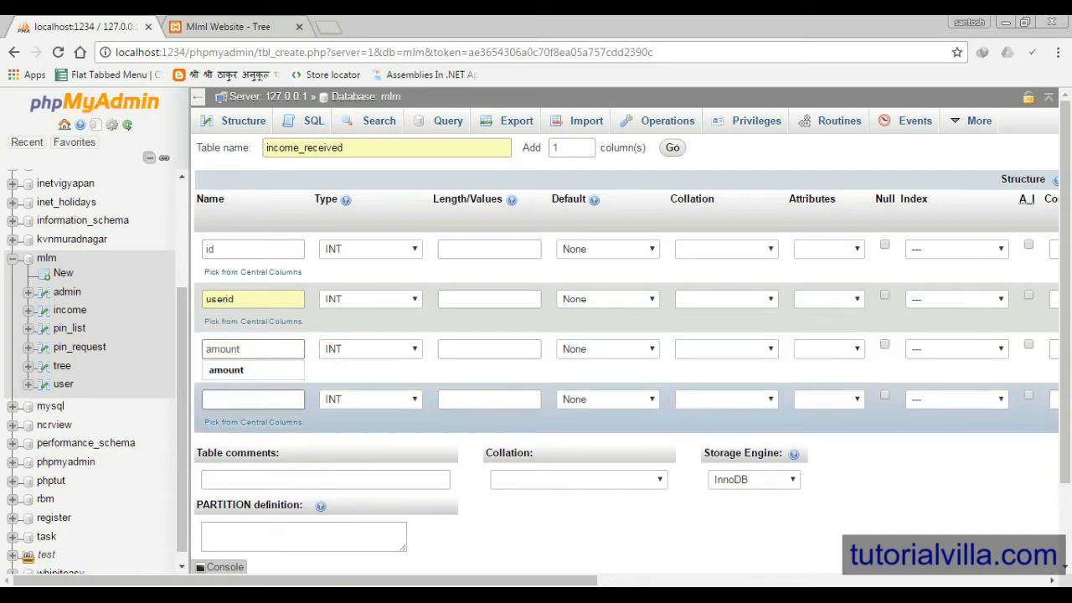
{"action": "type", "text": "date"}
{"action": "left_click", "coordinate": [218, 420]}
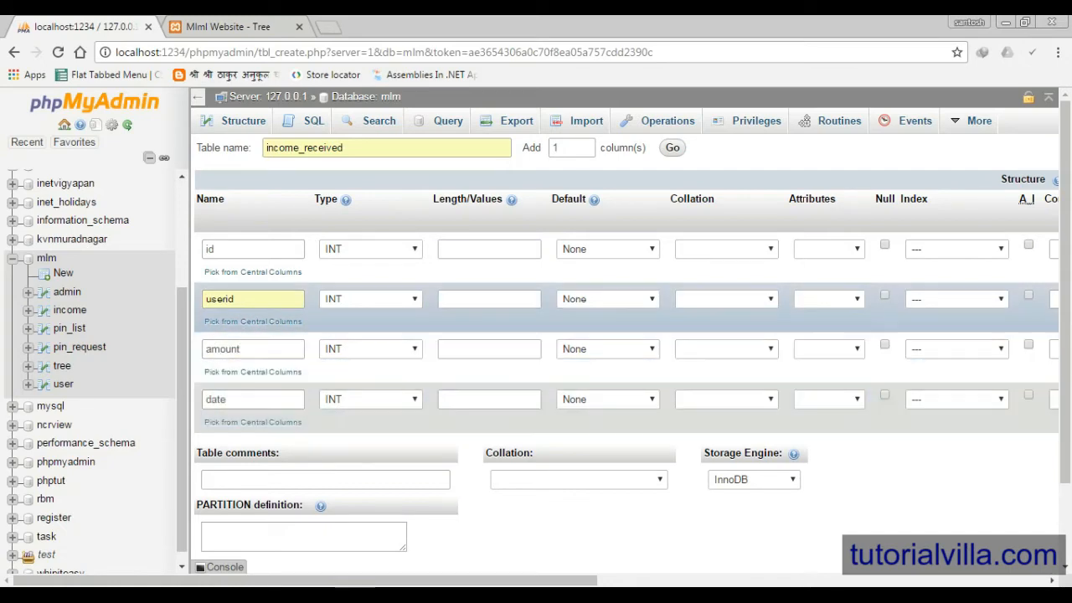
Make userid VARCHAR(100), date a DATE, id the primary key, save the table and browse it.
{"action": "left_click", "coordinate": [370, 299]}
{"action": "left_click", "coordinate": [359, 328]}
{"action": "left_click", "coordinate": [489, 299]}
{"action": "type", "text": "1"}
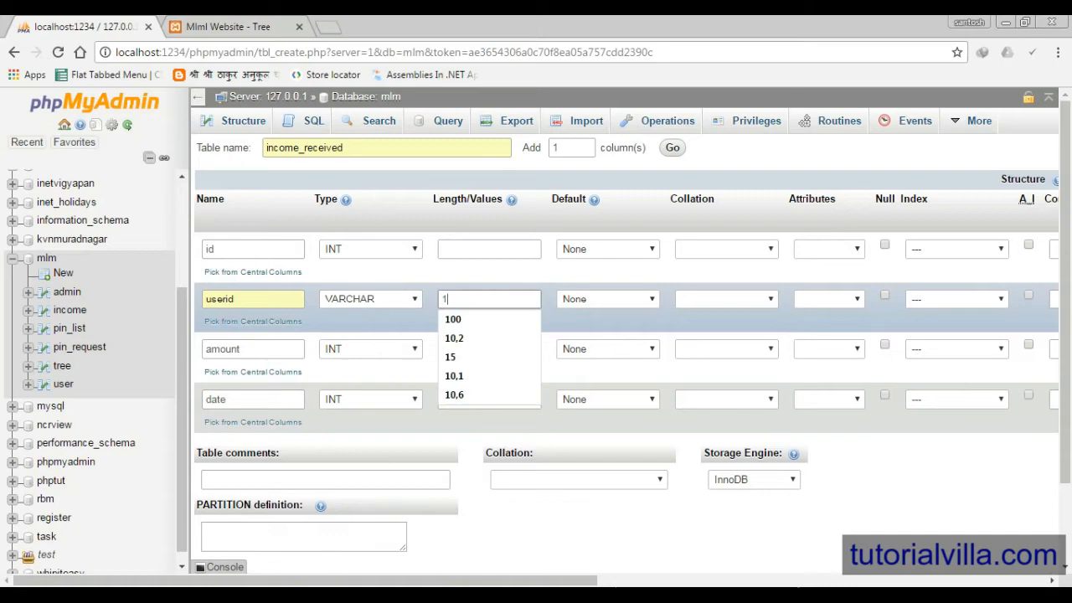
{"action": "type", "text": "00"}
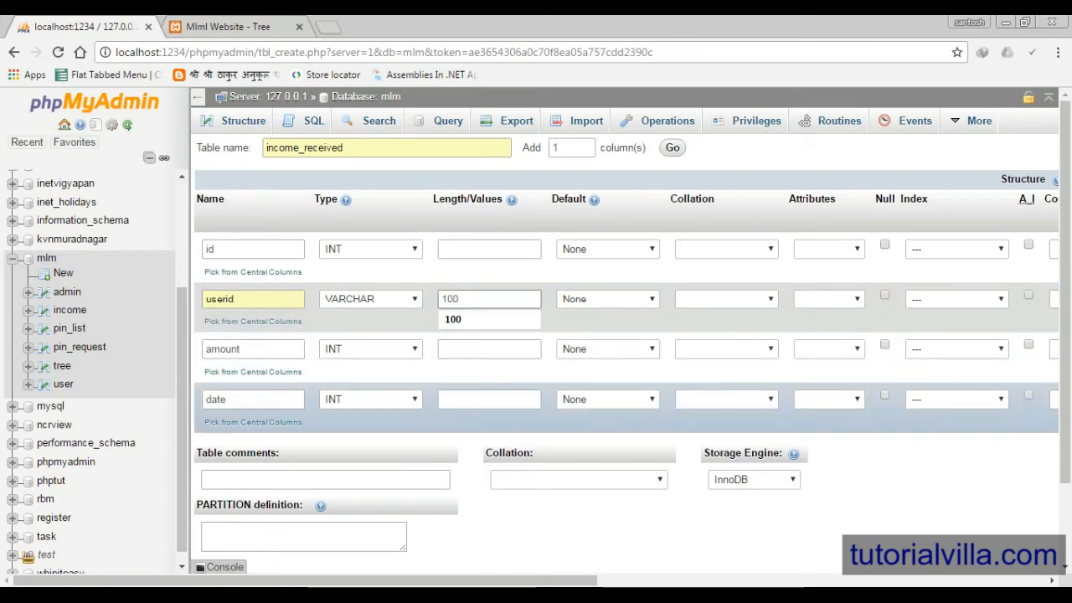
{"action": "left_click", "coordinate": [370, 398]}
{"action": "left_click", "coordinate": [352, 174]}
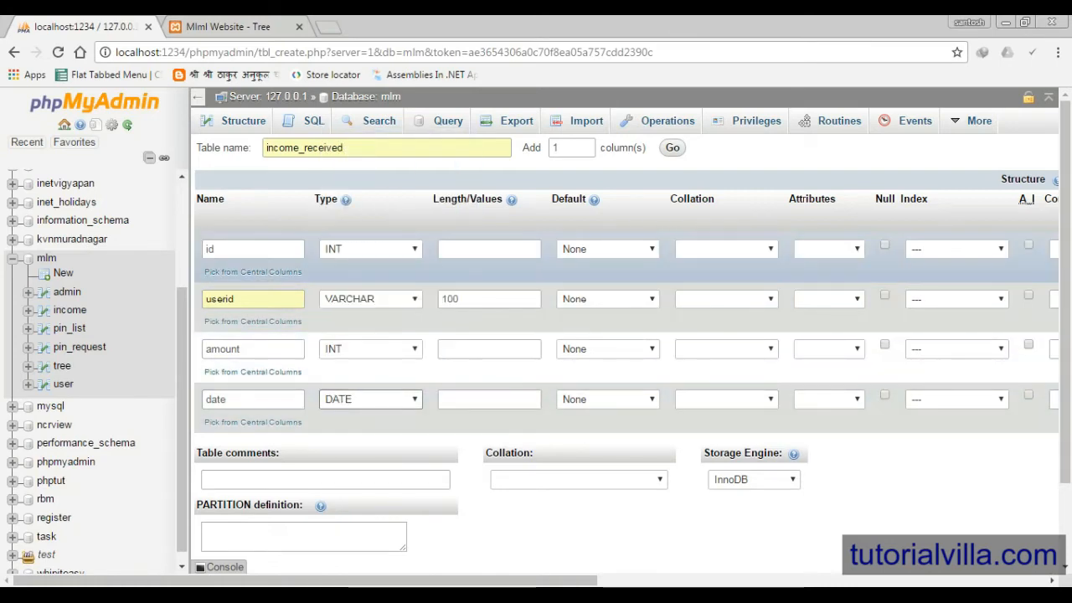
{"action": "left_click", "coordinate": [957, 249]}
{"action": "left_click", "coordinate": [957, 276]}
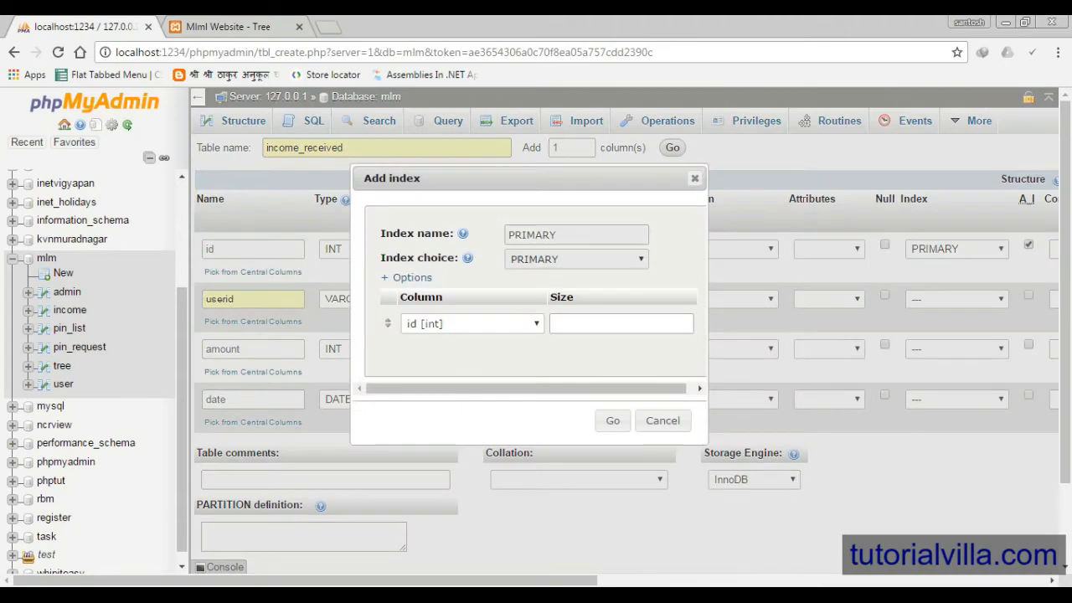
{"action": "left_click", "coordinate": [613, 421]}
{"action": "scroll", "coordinate": [624, 335], "scroll_direction": "down", "scroll_amount": 2}
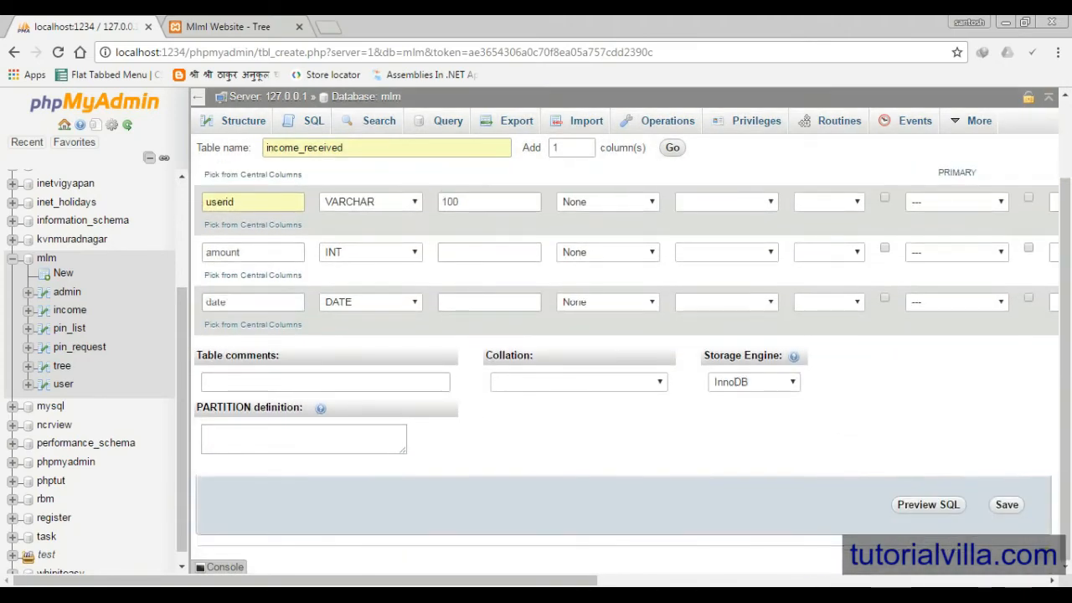
{"action": "left_click", "coordinate": [1007, 504]}
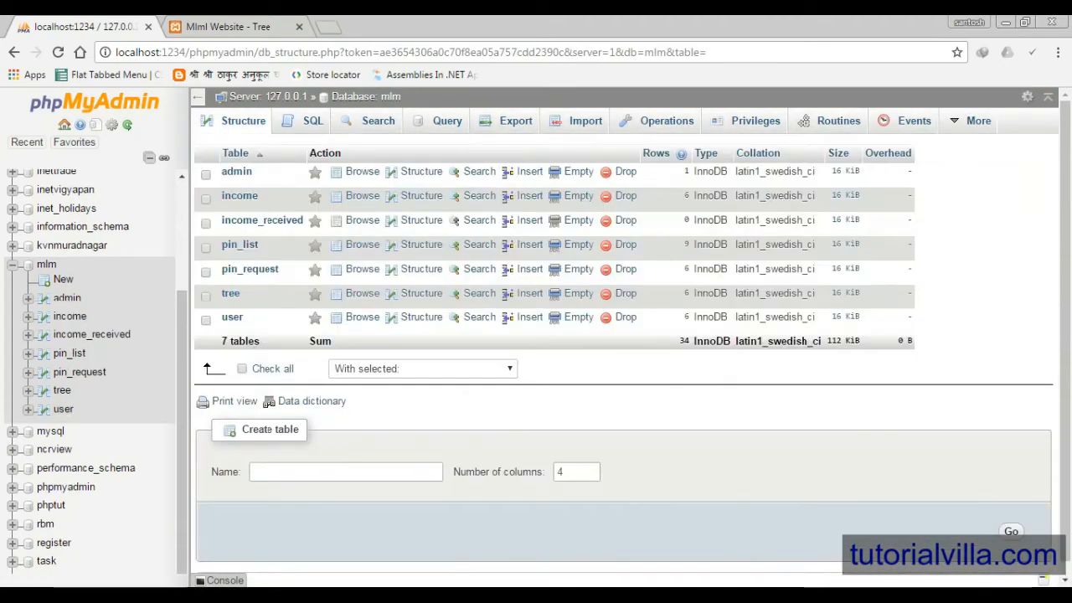
{"action": "left_click", "coordinate": [93, 334]}
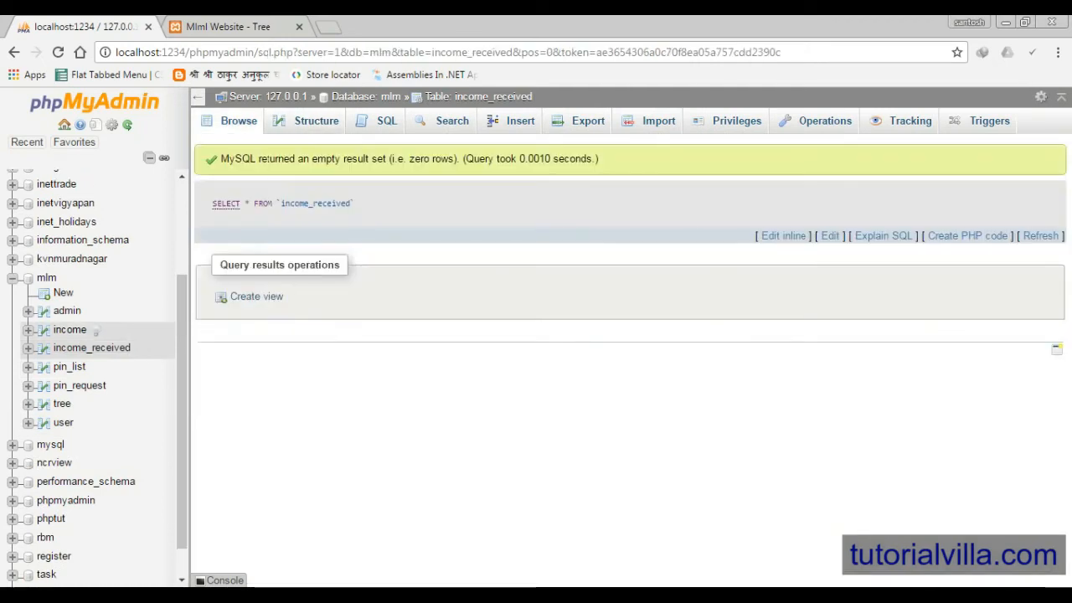
Back in income.php, set $date = date("Y-m-d") and begin the mysqli_query insert statement.
{"action": "key", "text": "alt+Tab"}
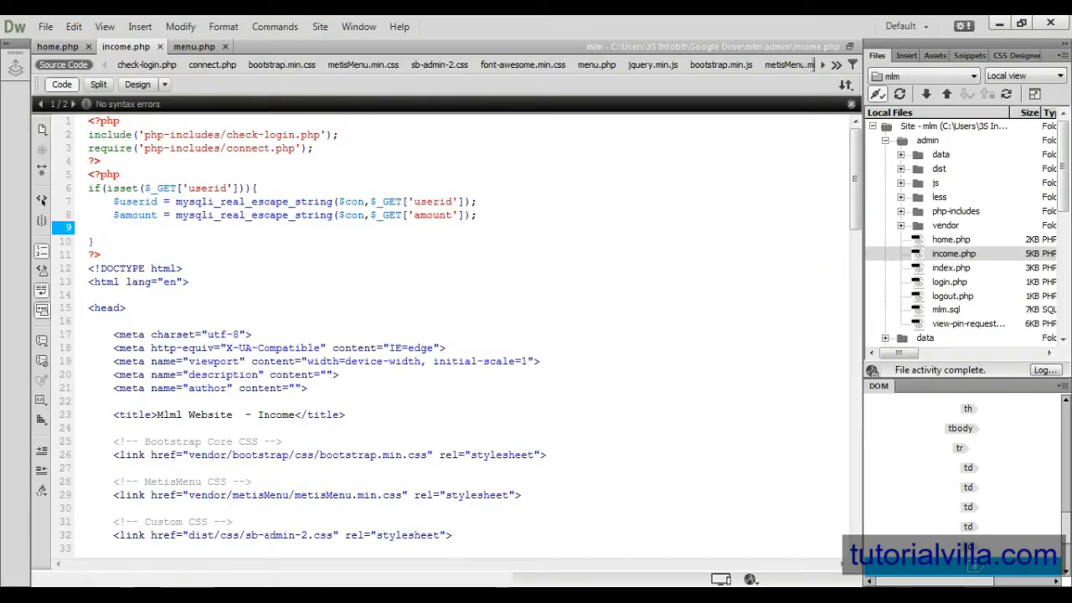
{"action": "key", "text": "Return"}
{"action": "type", "text": "$date = date("}
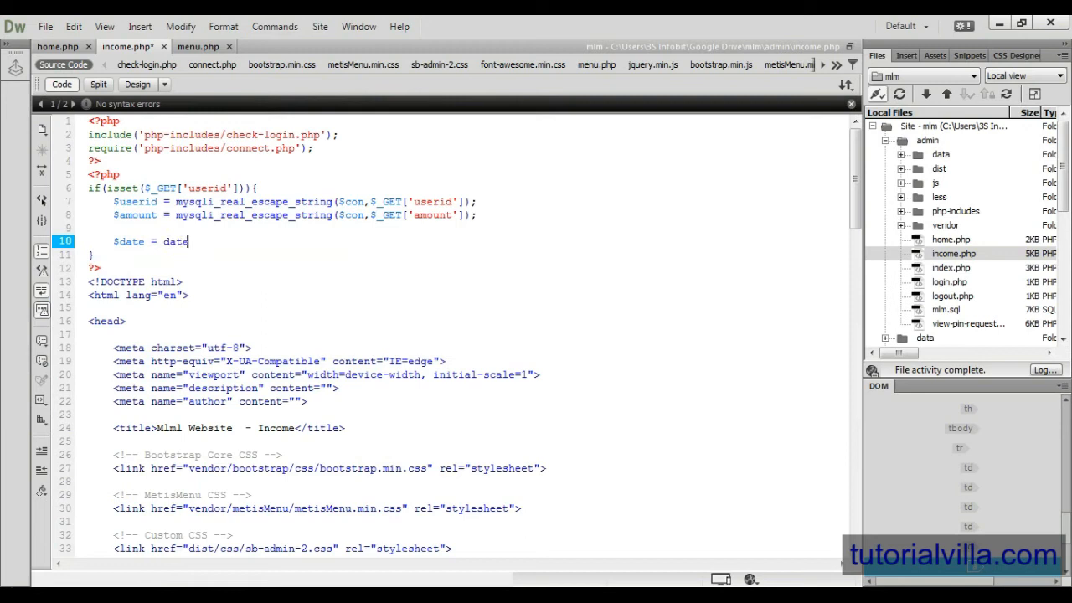
{"action": "type", "text": "\""}
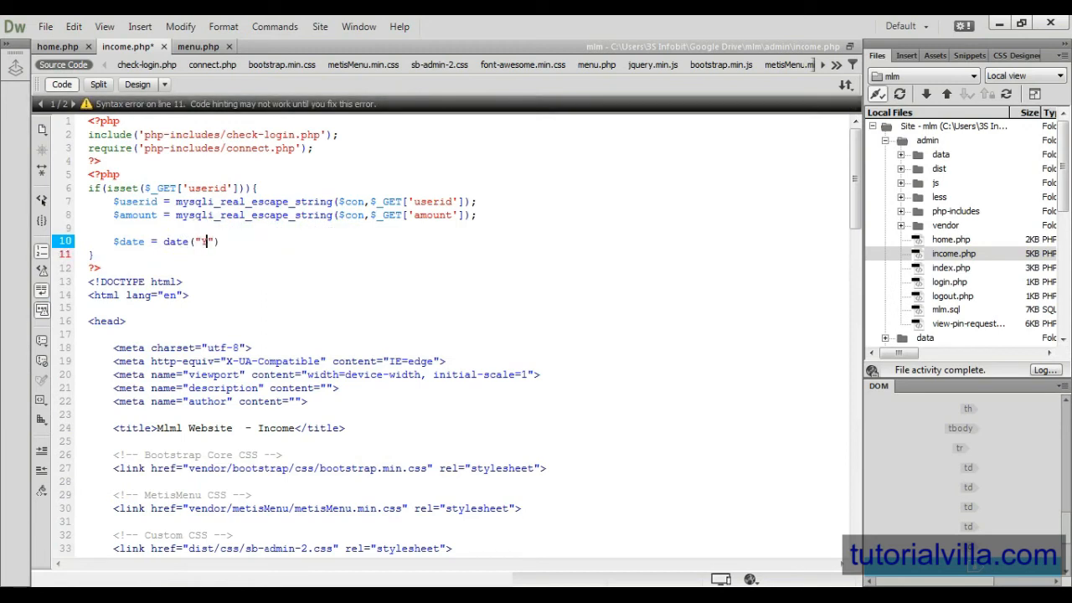
{"action": "type", "text": "Y-m-d"}
{"action": "key", "text": "End"}
{"action": "type", "text": ";"}
{"action": "key", "text": "Return"}
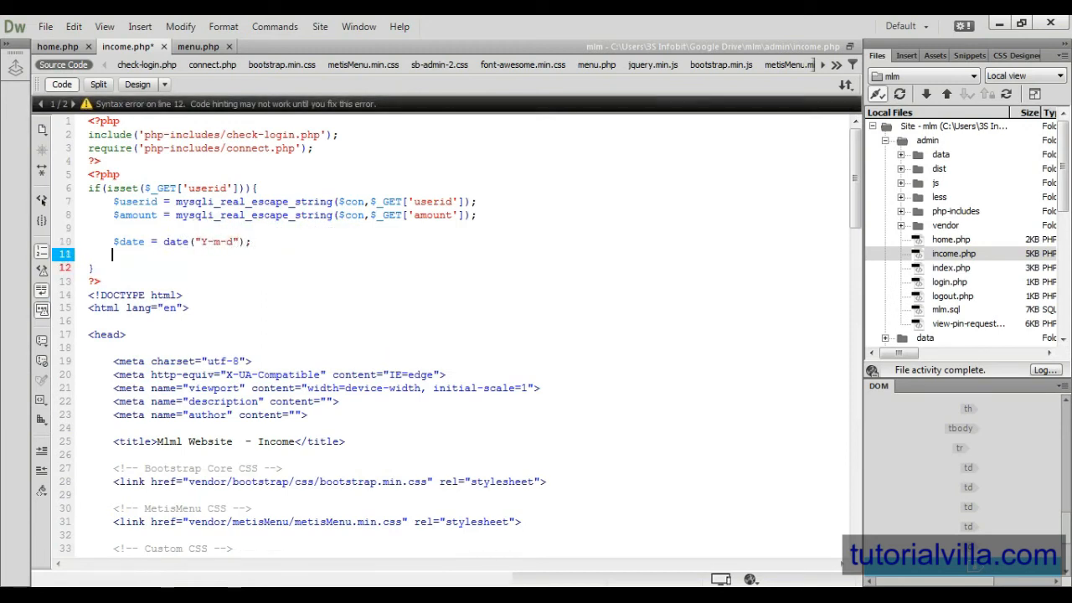
{"action": "key", "text": "Return"}
{"action": "type", "text": "$query = m"}
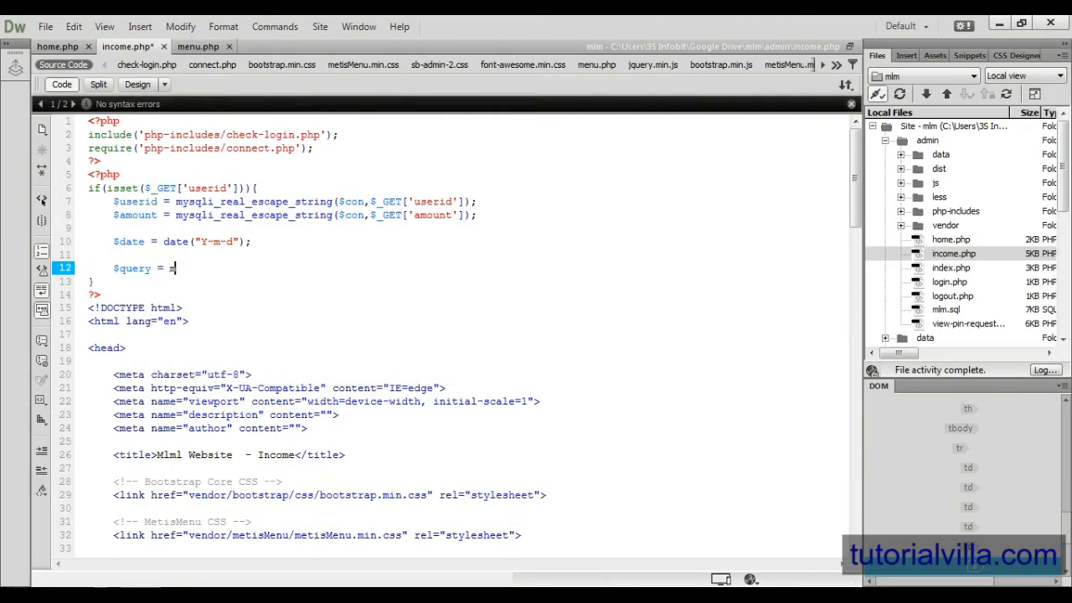
{"action": "type", "text": "ysqli"}
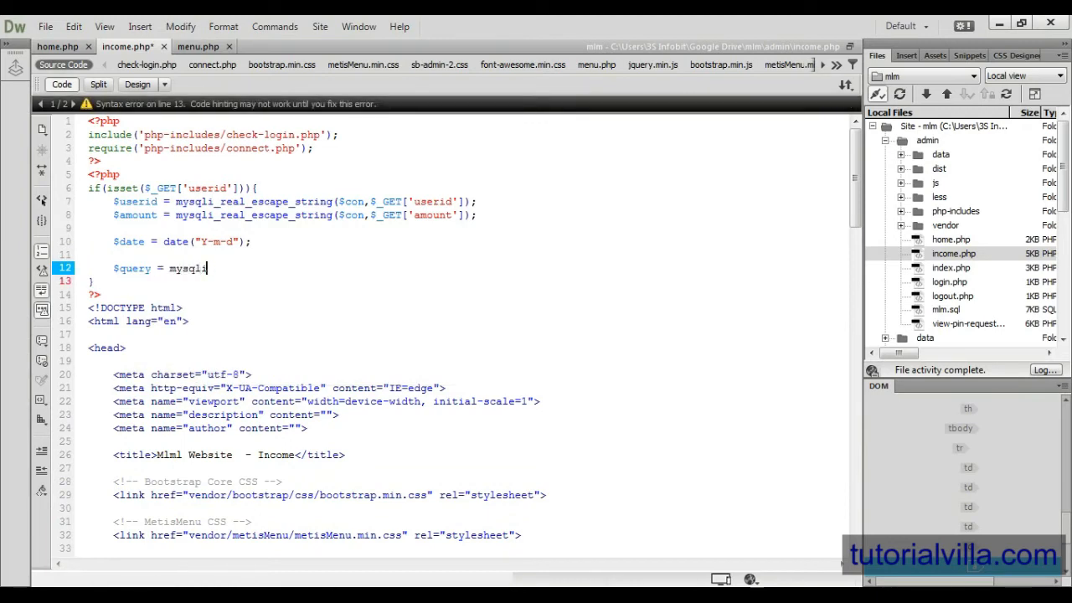
{"action": "type", "text": "_qeur"}
{"action": "key", "text": "BackSpace"}
{"action": "key", "text": "BackSpace"}
{"action": "key", "text": "BackSpace"}
{"action": "type", "text": "u"}
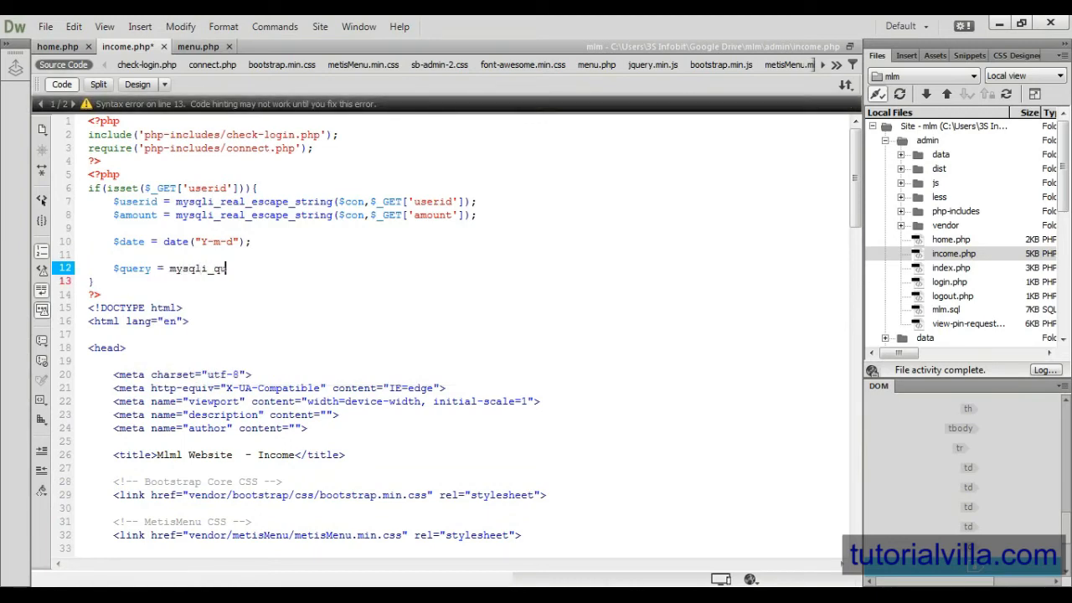
{"action": "type", "text": "ery($con,"}
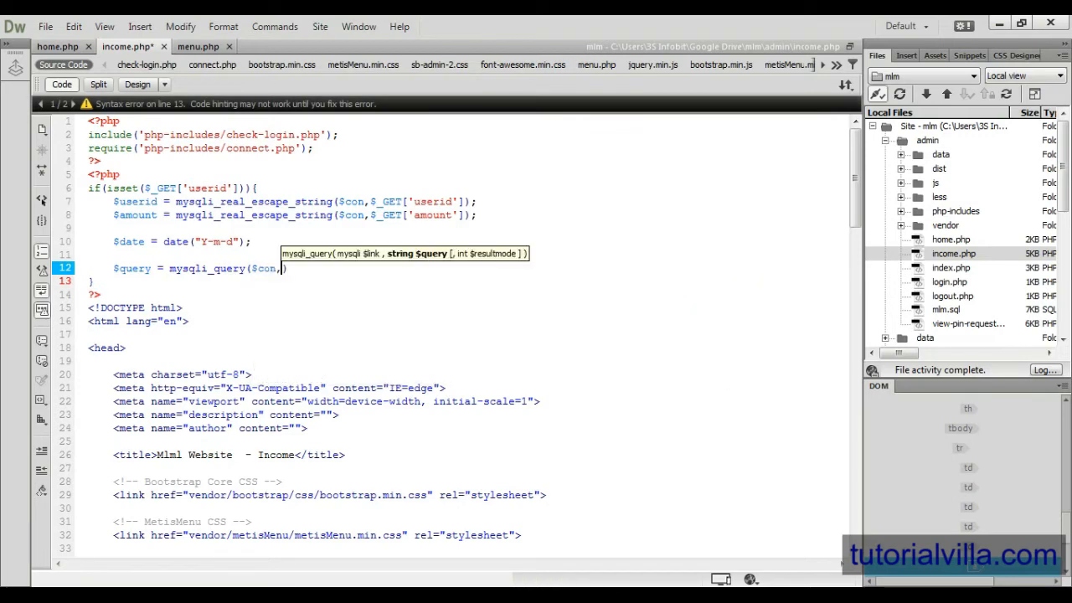
{"action": "type", "text": "\""}
{"action": "type", "text": "sert into"}
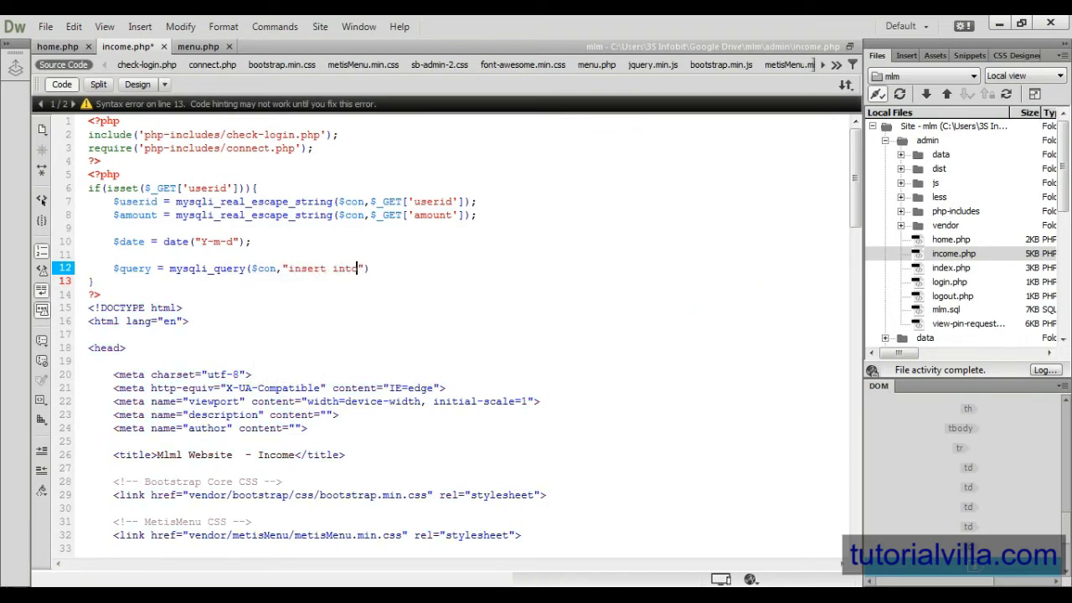
{"action": "type", "text": "in"}
{"action": "type", "text": "come "}
{"action": "type", "text": "eceived(`u"}
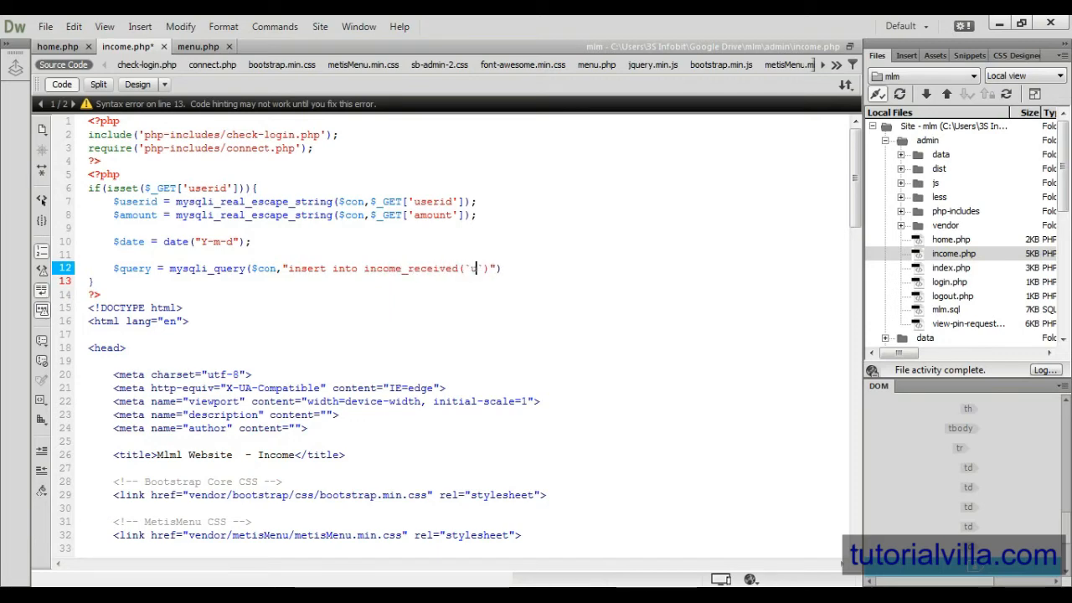
{"action": "type", "text": "serid"}
Insert userid, amount and date into income_received, then view the income table in phpMyAdmin.
{"action": "key", "text": "Right"}
{"action": "type", "text": ", `"}
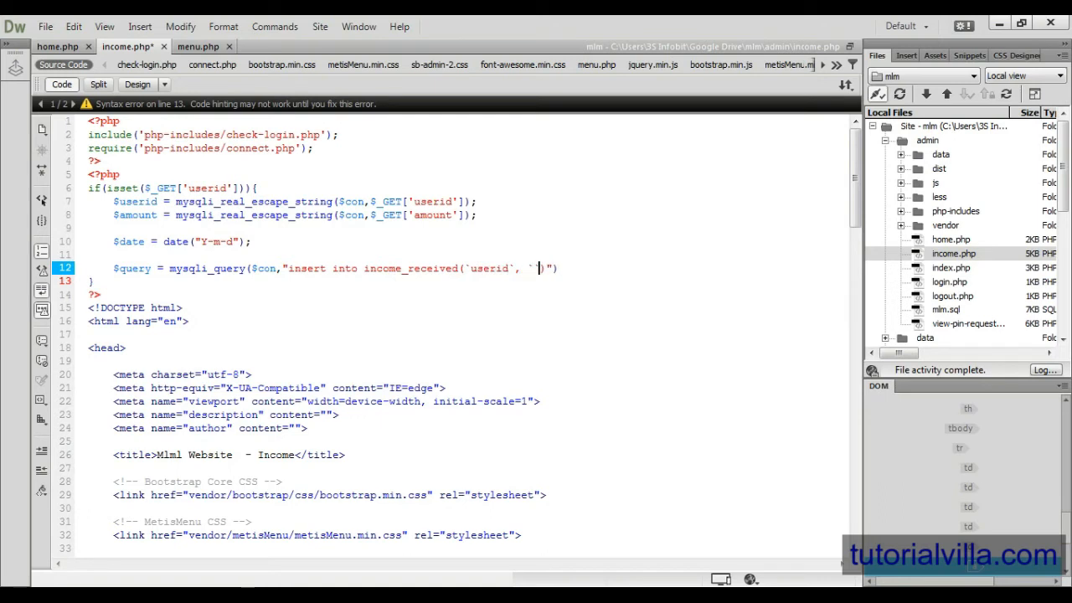
{"action": "type", "text": "amount"}
{"action": "key", "text": "Right"}
{"action": "type", "text": "dat"}
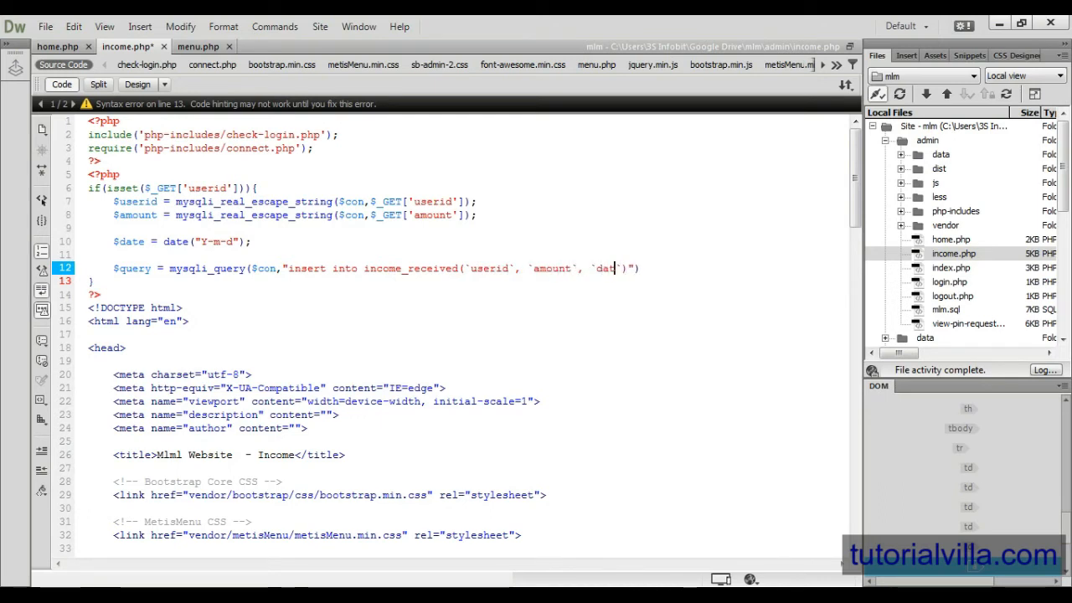
{"action": "type", "text": "e"}
{"action": "key", "text": "Right"}
{"action": "key", "text": "Right"}
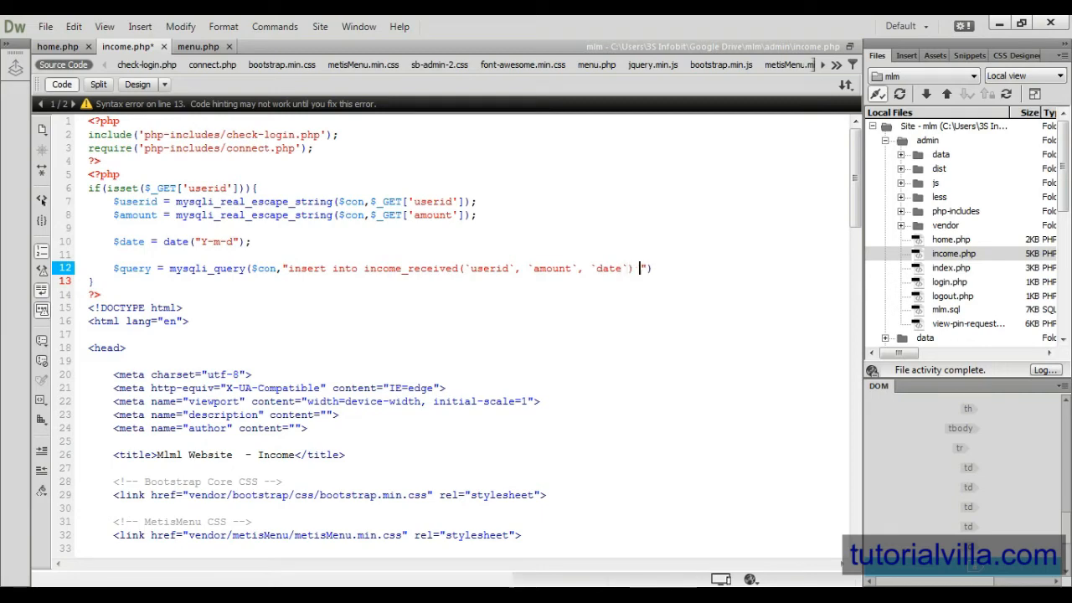
{"action": "type", "text": "value("}
{"action": "type", "text": "'"}
{"action": "type", "text": "$userid"}
{"action": "key", "text": "shift+Left"}
{"action": "key", "text": "shift+Left"}
{"action": "key", "text": "shift+Left"}
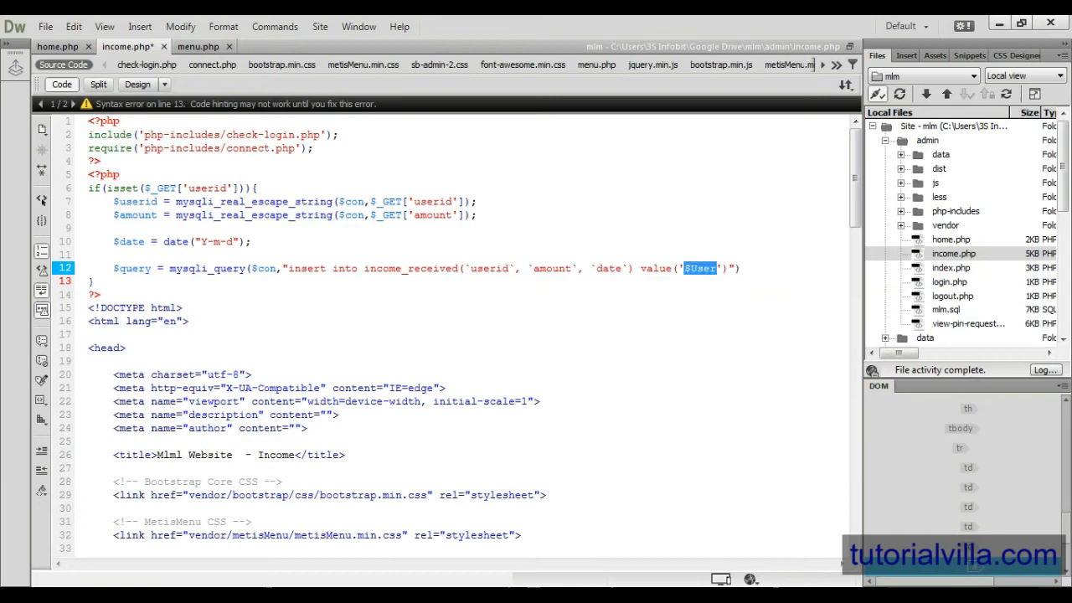
{"action": "type", "text": "$userid', '"}
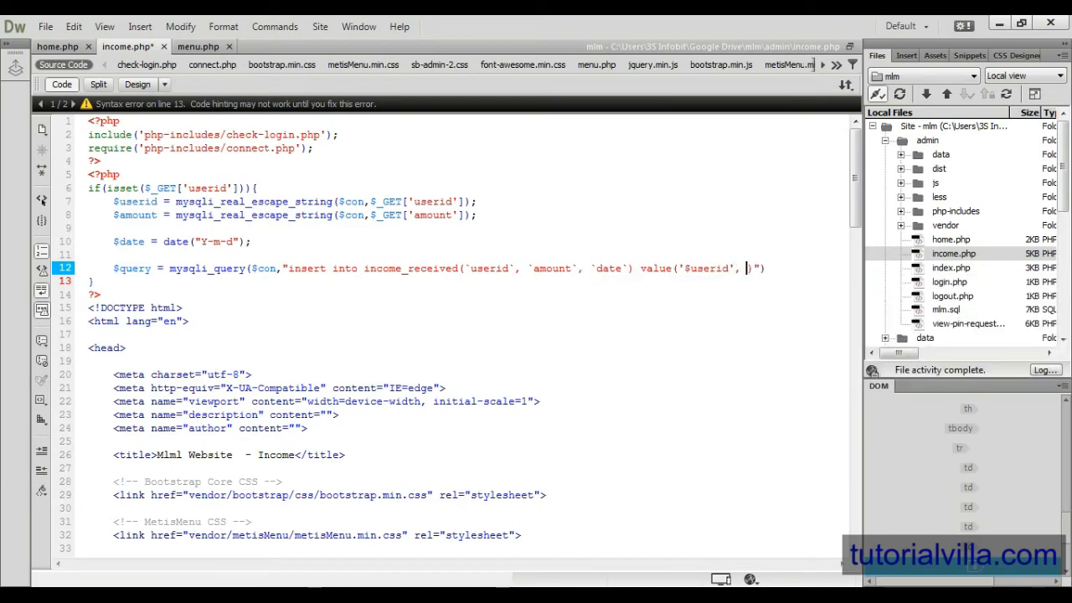
{"action": "type", "text": "$amount'"}
{"action": "type", "text": ", '"}
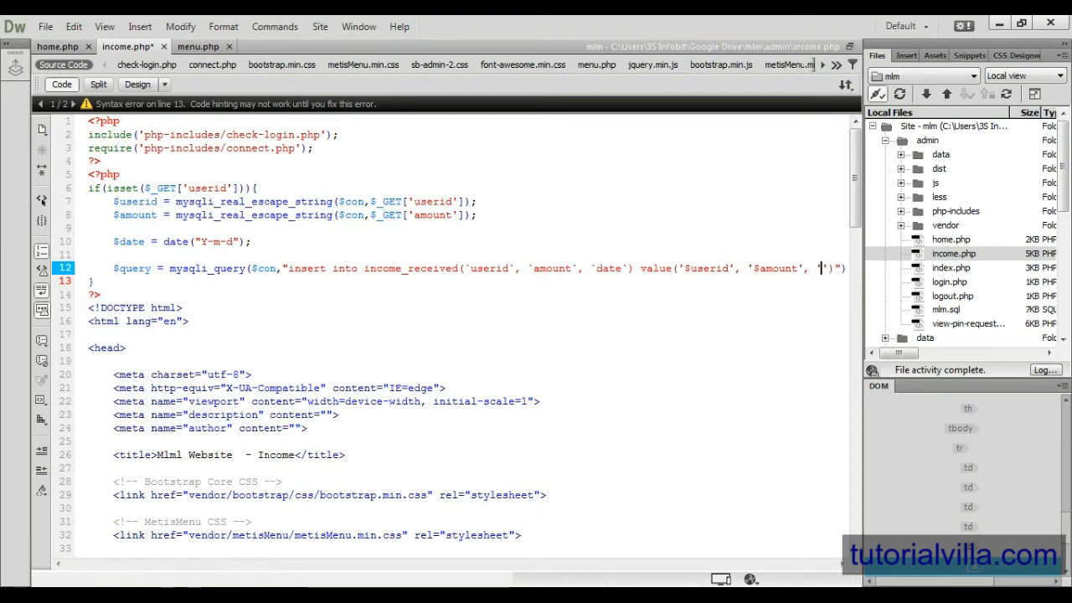
{"action": "type", "text": "$date'"}
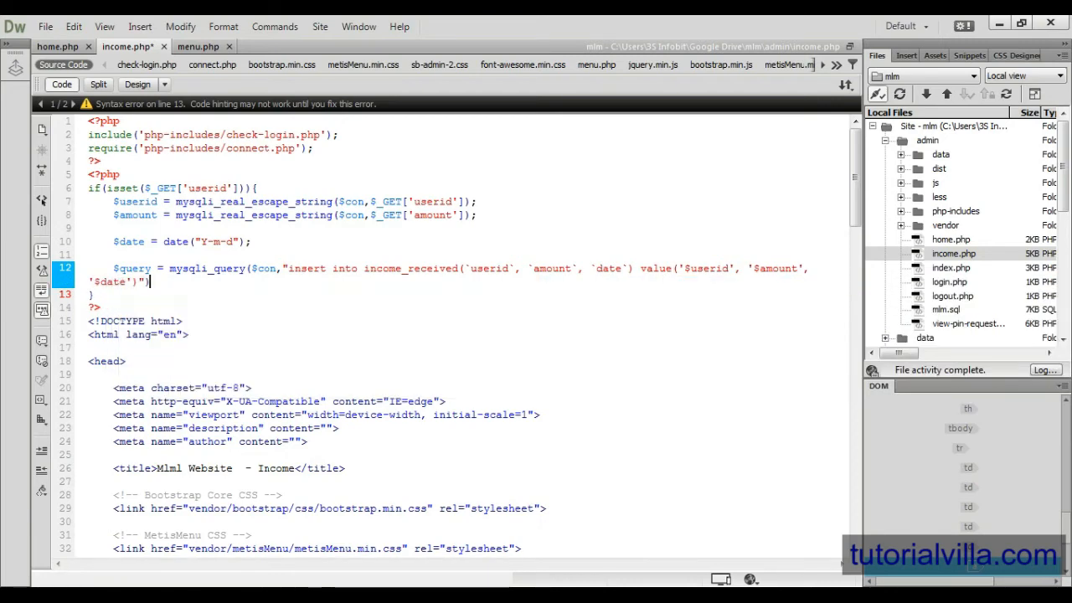
{"action": "key", "text": "Return"}
{"action": "key", "text": "Return"}
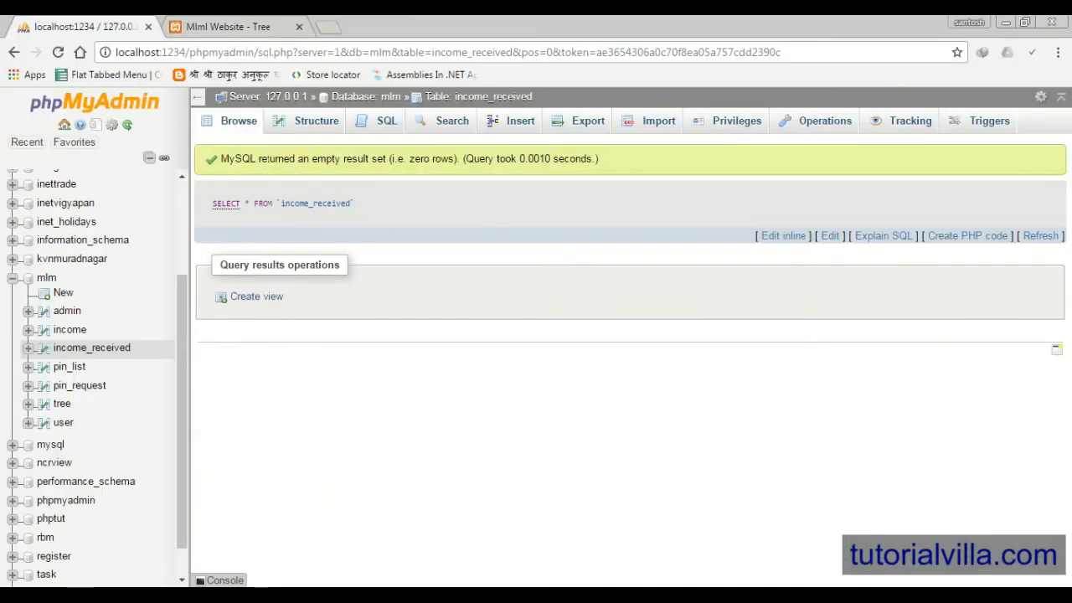
{"action": "left_click", "coordinate": [69, 329]}
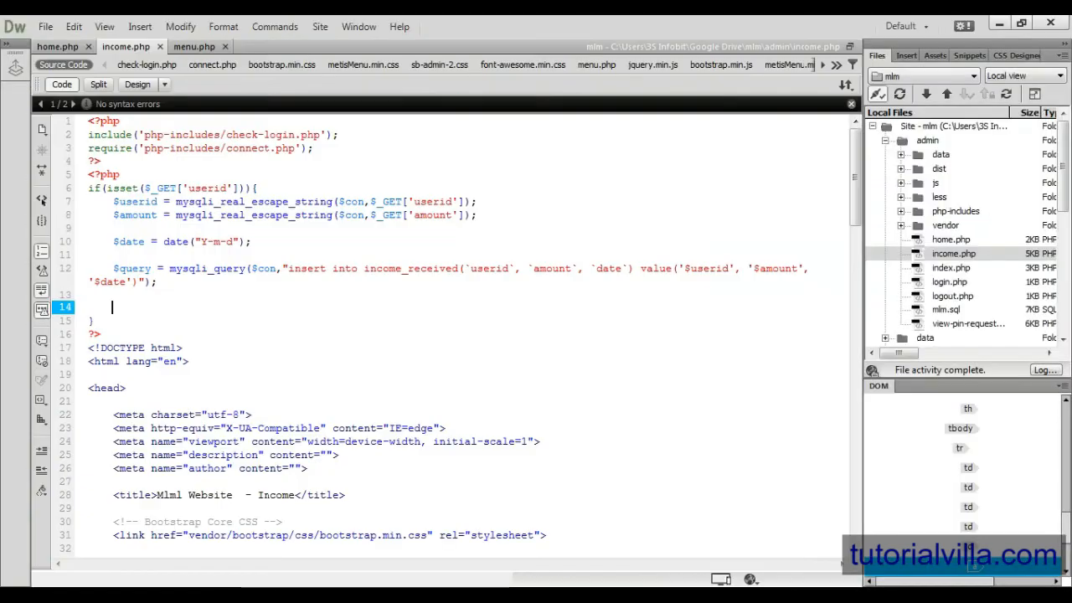
{"action": "type", "text": "$query"}
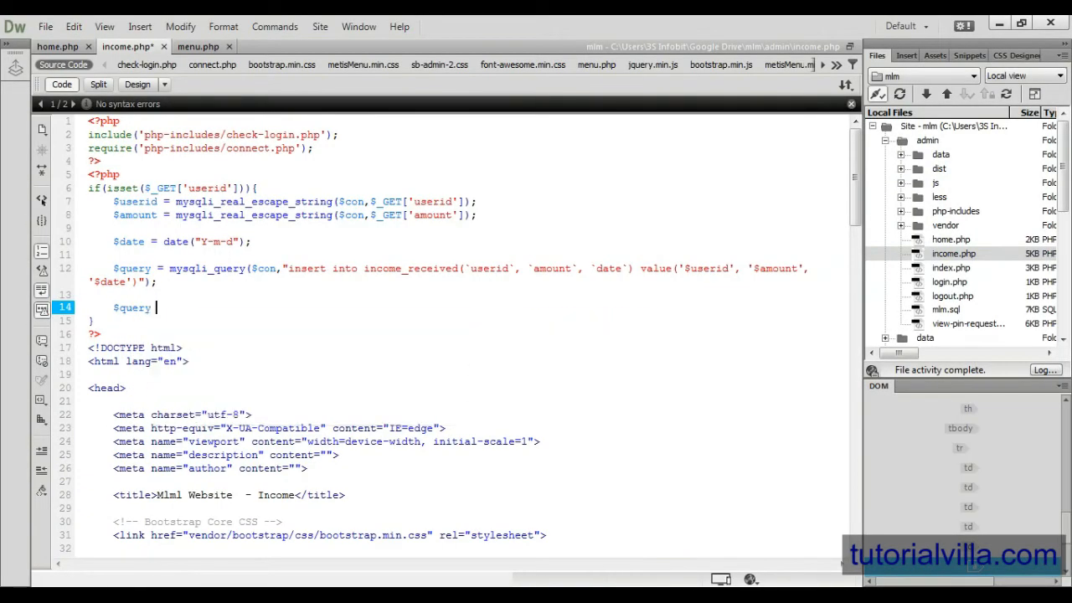
{"action": "type", "text": " = mys"}
{"action": "type", "text": "qli_"}
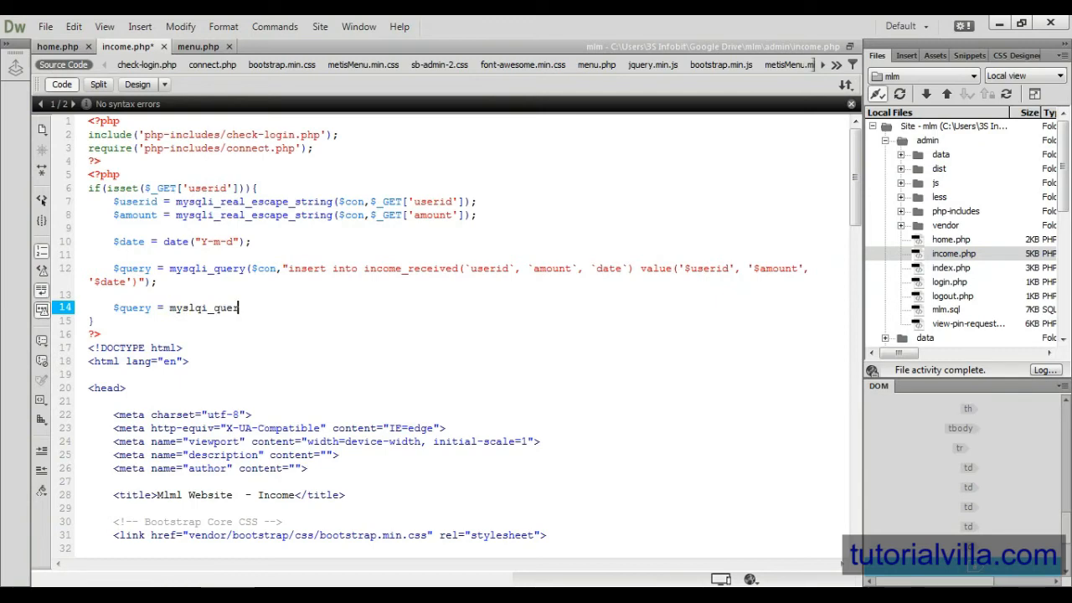
Add mysqli_query updating income set current_bal=0 where userid='$userid'.
{"action": "key", "text": "BackSpace"}
{"action": "key", "text": "BackSpace"}
{"action": "key", "text": "BackSpace"}
{"action": "key", "text": "BackSpace"}
{"action": "key", "text": "BackSpace"}
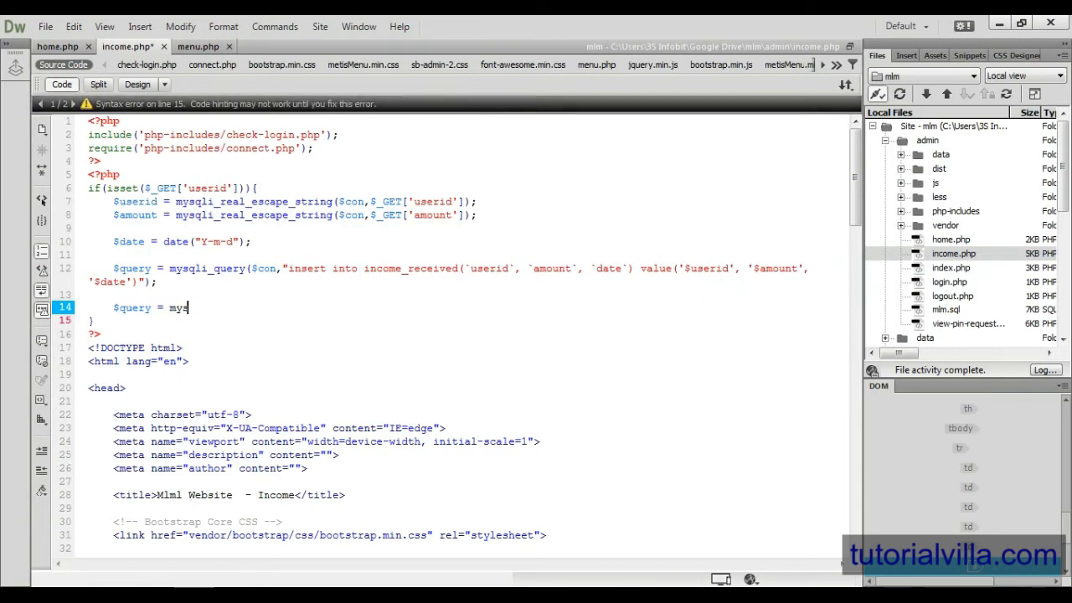
{"action": "type", "text": "qli_qu"}
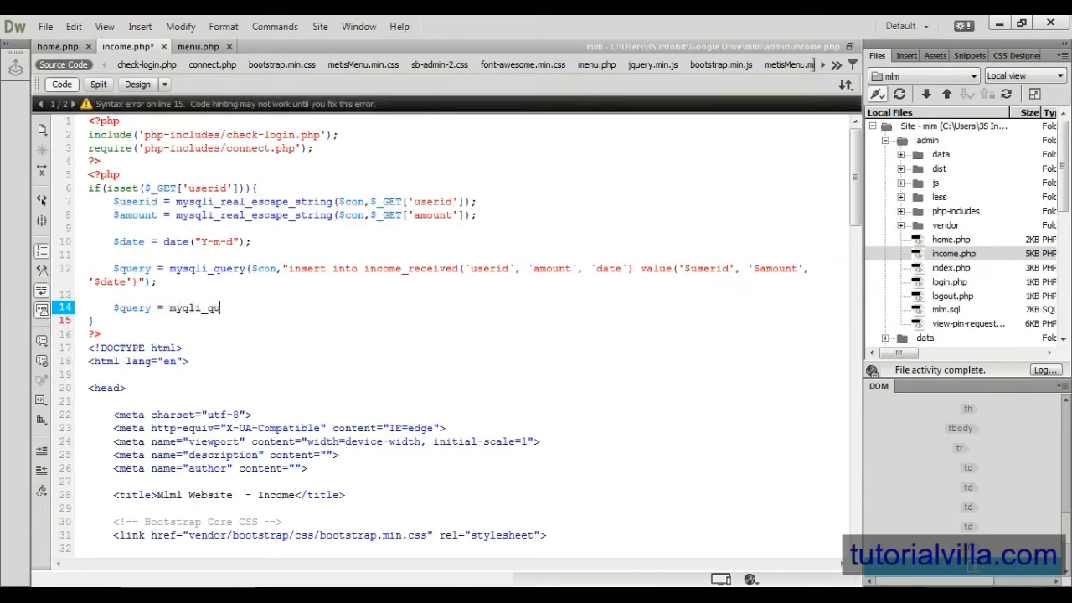
{"action": "type", "text": "ery()"}
{"action": "key", "text": "BackSpace"}
{"action": "key", "text": "BackSpace"}
{"action": "key", "text": "BackSpace"}
{"action": "key", "text": "BackSpace"}
{"action": "key", "text": "BackSpace"}
{"action": "key", "text": "BackSpace"}
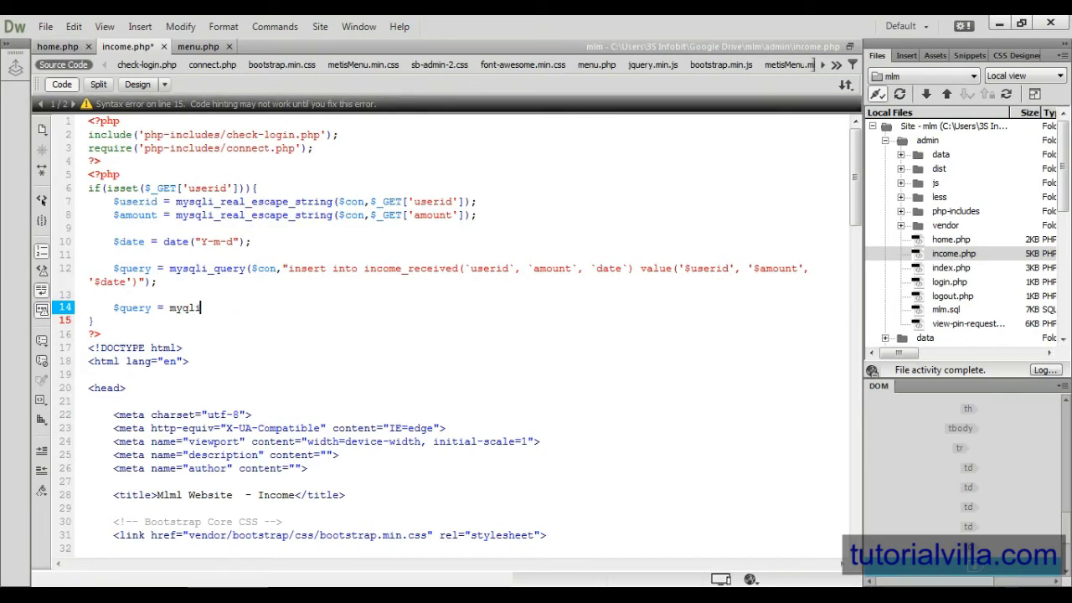
{"action": "key", "text": "BackSpace"}
{"action": "key", "text": "BackSpace"}
{"action": "key", "text": "BackSpace"}
{"action": "type", "text": "sqli_"}
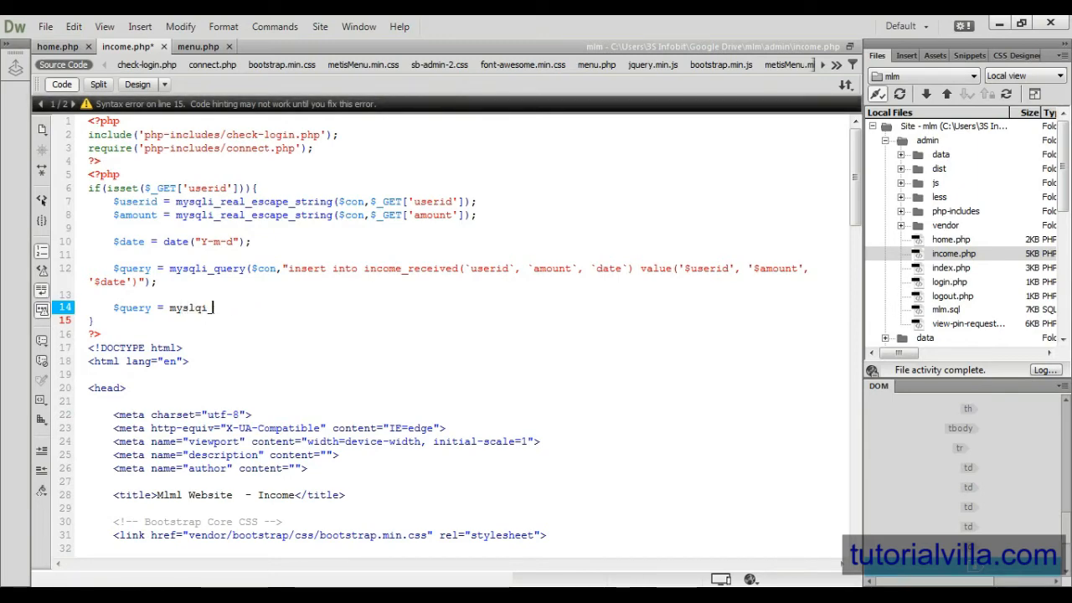
{"action": "type", "text": "query()"}
{"action": "key", "text": "BackSpace"}
{"action": "key", "text": "BackSpace"}
{"action": "key", "text": "BackSpace"}
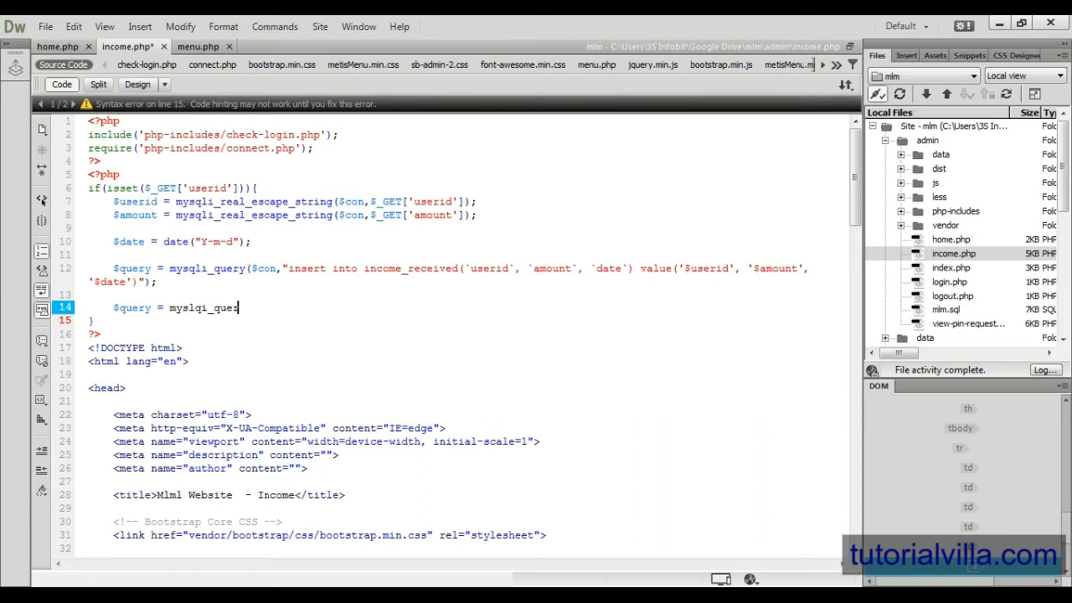
{"action": "key", "text": "BackSpace"}
{"action": "key", "text": "BackSpace"}
{"action": "key", "text": "BackSpace"}
{"action": "key", "text": "BackSpace"}
{"action": "key", "text": "BackSpace"}
{"action": "key", "text": "BackSpace"}
{"action": "type", "text": "sqli_"}
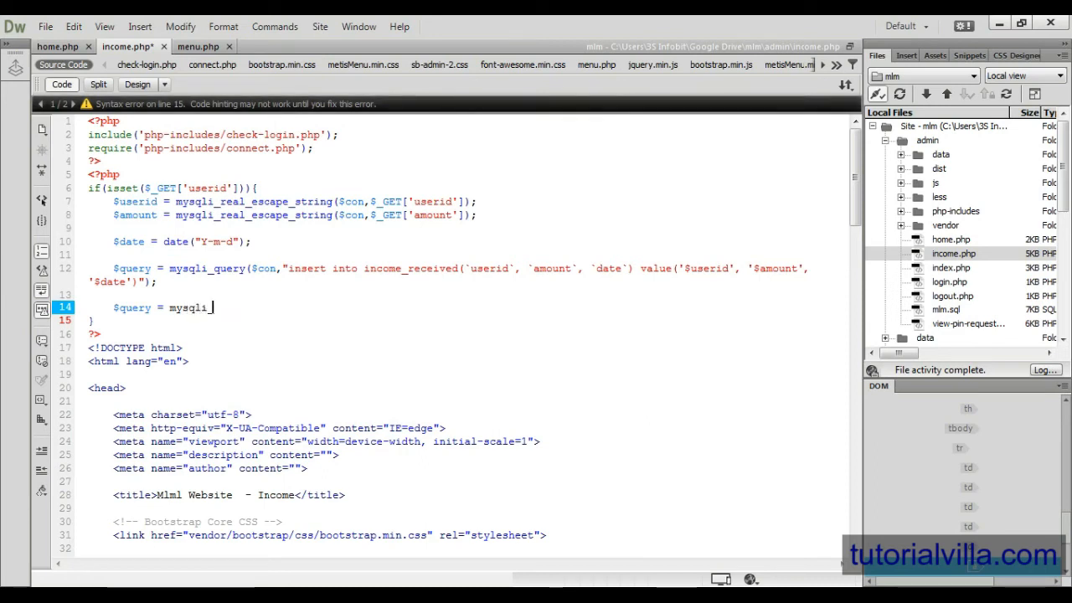
{"action": "type", "text": "query("}
{"action": "type", "text": "$con,\"u"}
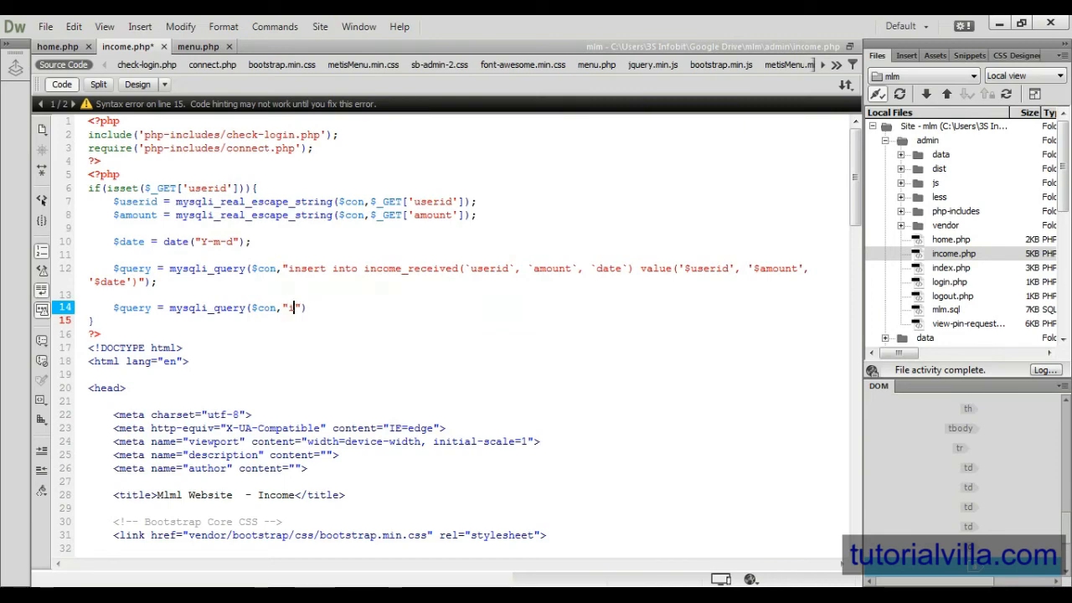
{"action": "type", "text": "pdate "}
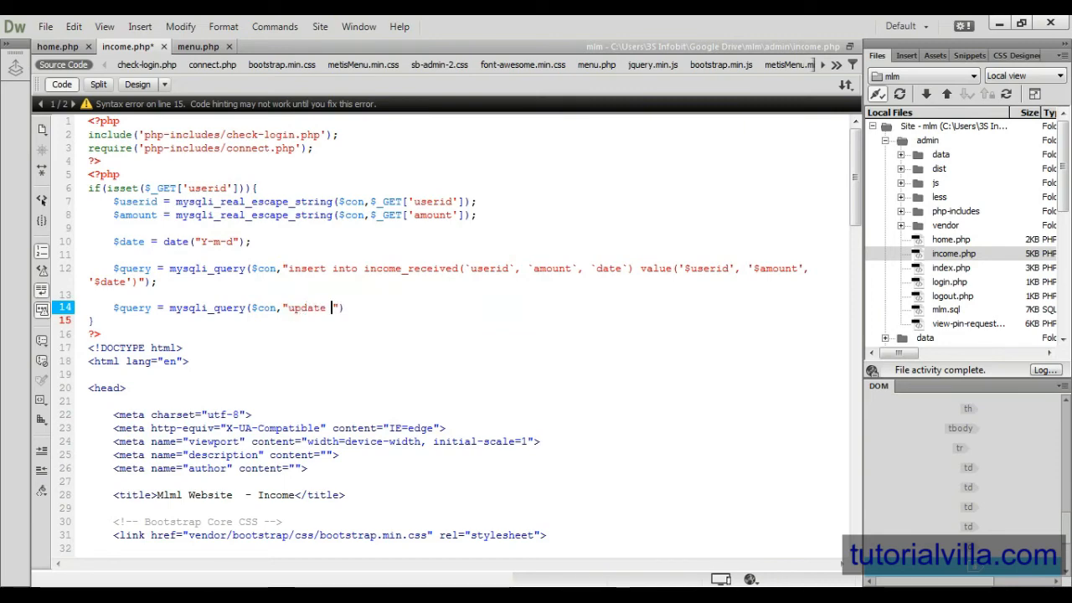
{"action": "type", "text": "income"}
{"action": "type", "text": " set "}
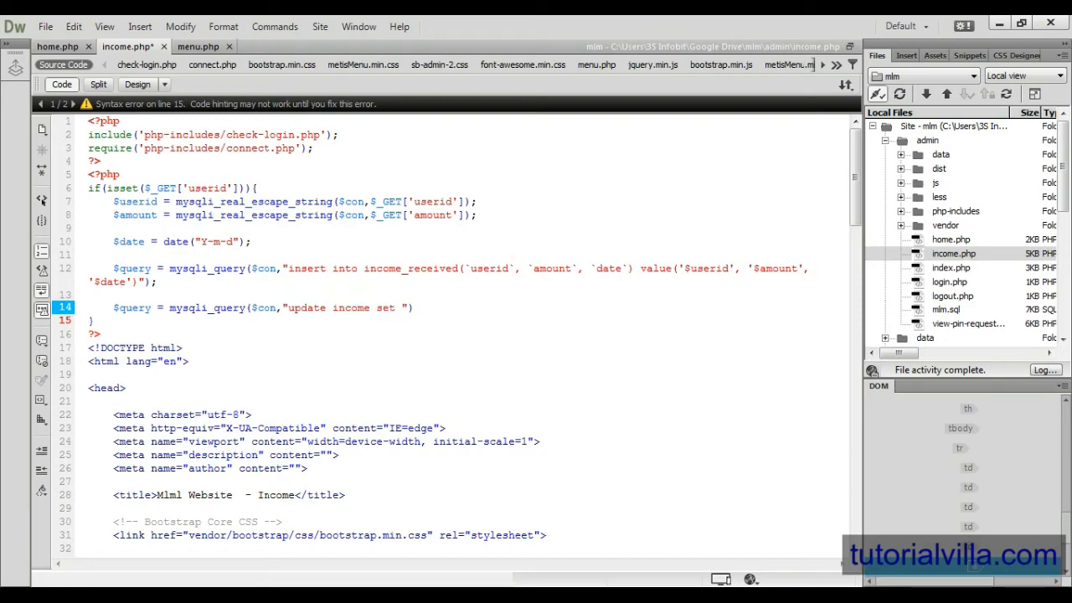
{"action": "type", "text": "current_bal"}
{"action": "type", "text": "=0 whe"}
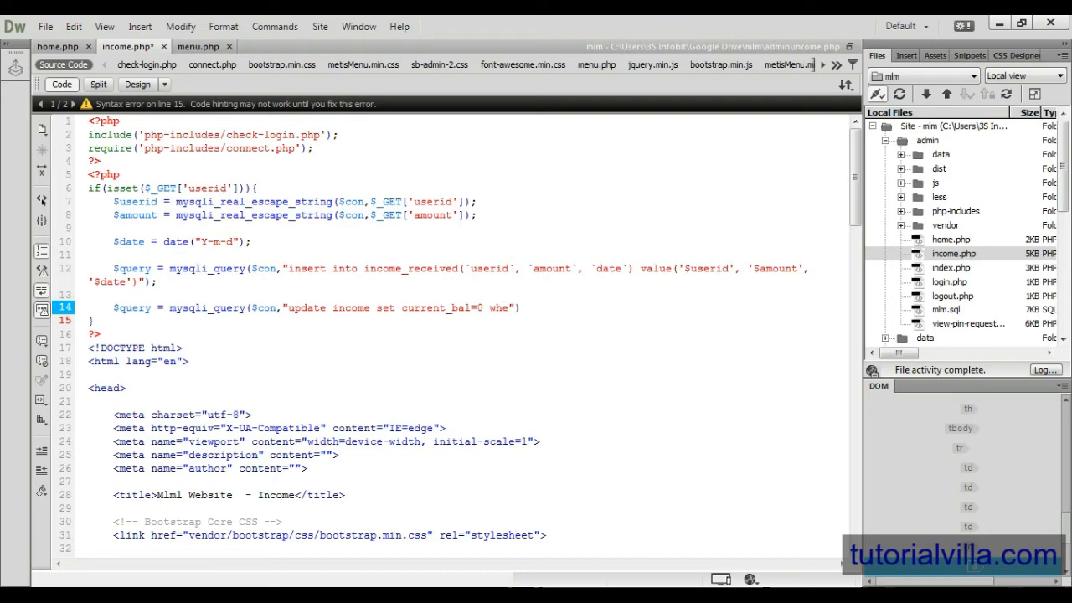
{"action": "type", "text": "re user"}
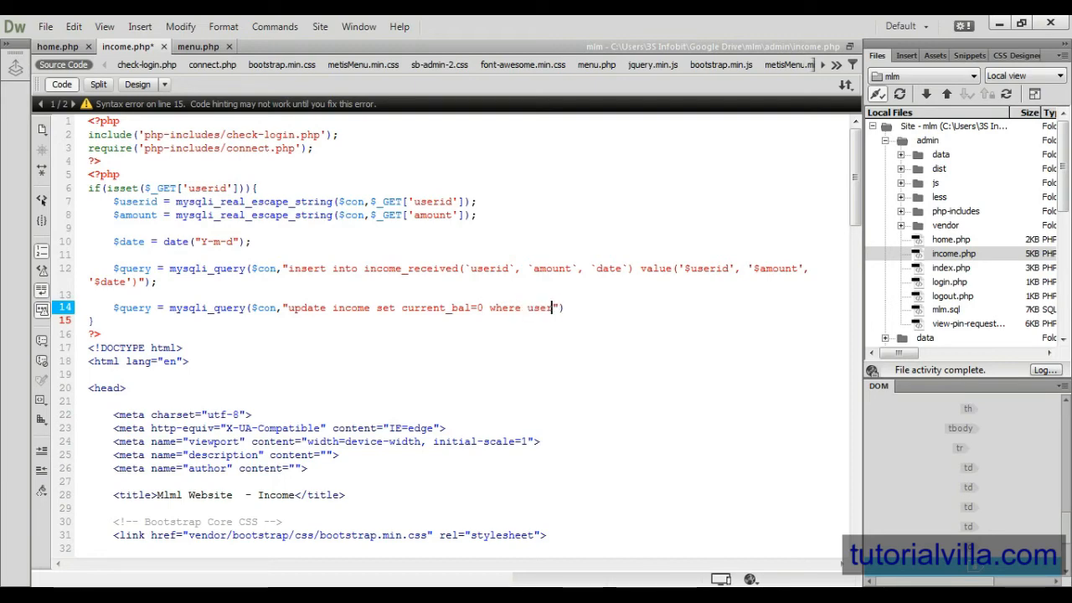
{"action": "type", "text": "id='$"}
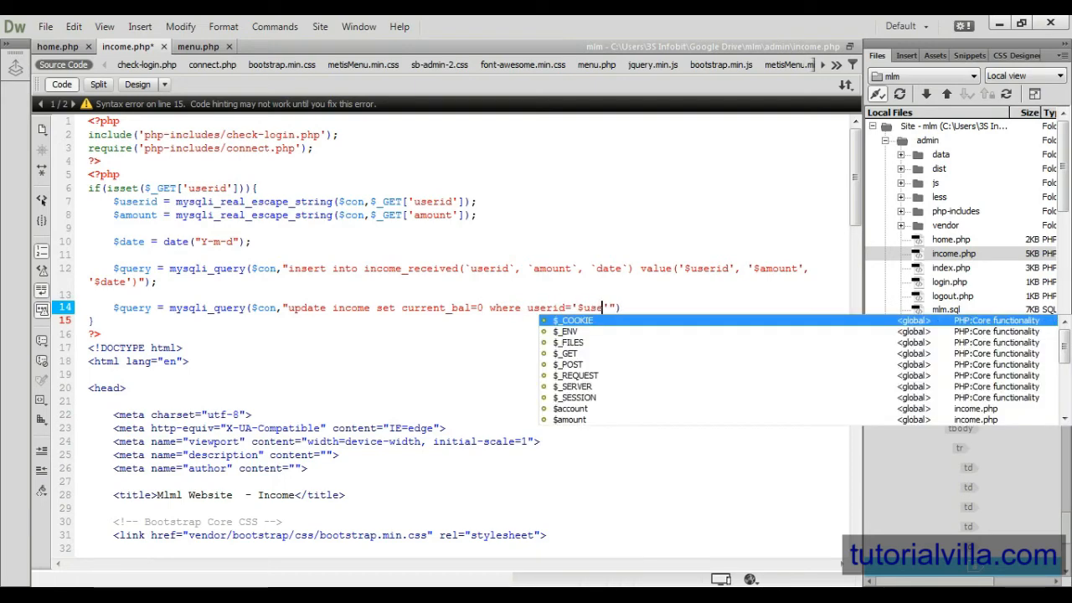
{"action": "type", "text": "userid"}
{"action": "key", "text": "End"}
{"action": "type", "text": ";"}
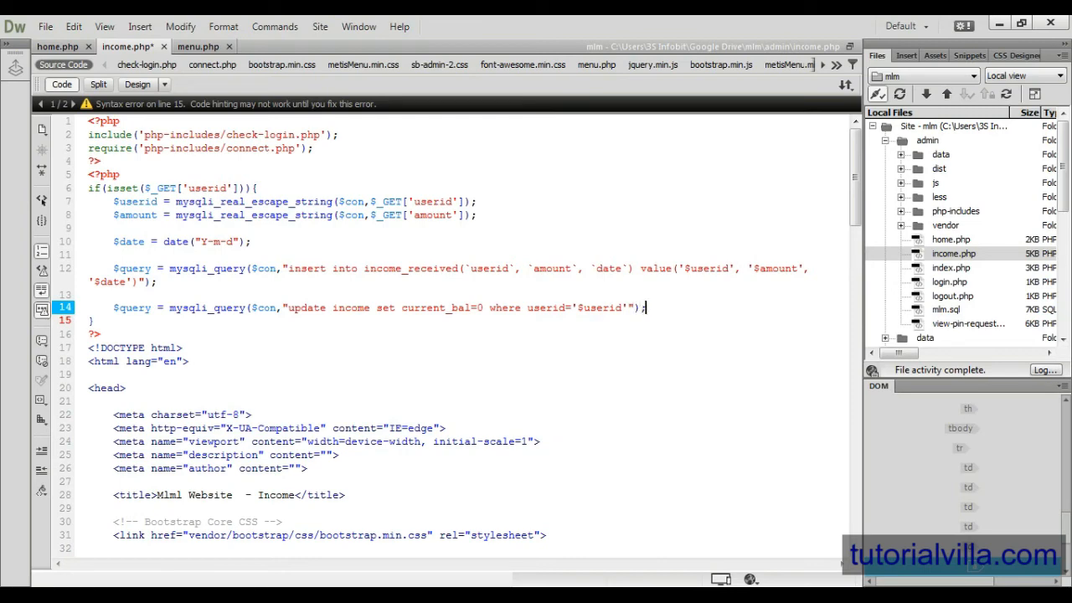
{"action": "key", "text": "Return"}
{"action": "key", "text": "Return"}
{"action": "type", "text": "echo '';"}
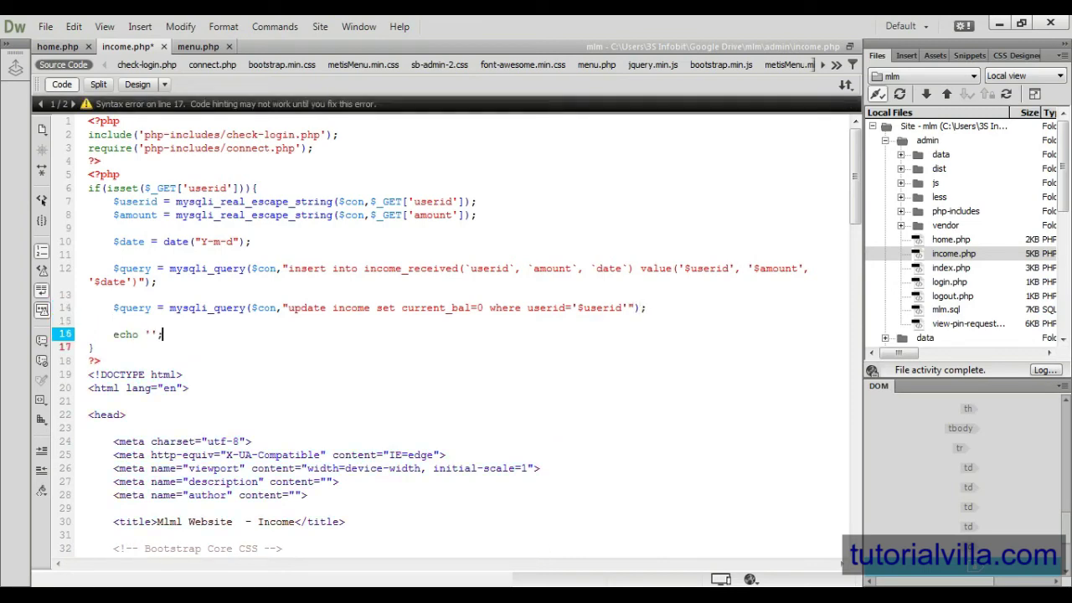
Echo a script alerting "Payment has paid" and redirecting with window.location.assign("income.php").
{"action": "key", "text": "Left"}
{"action": "type", "text": "<>"}
{"action": "key", "text": "End"}
{"action": "type", "text": ";s"}
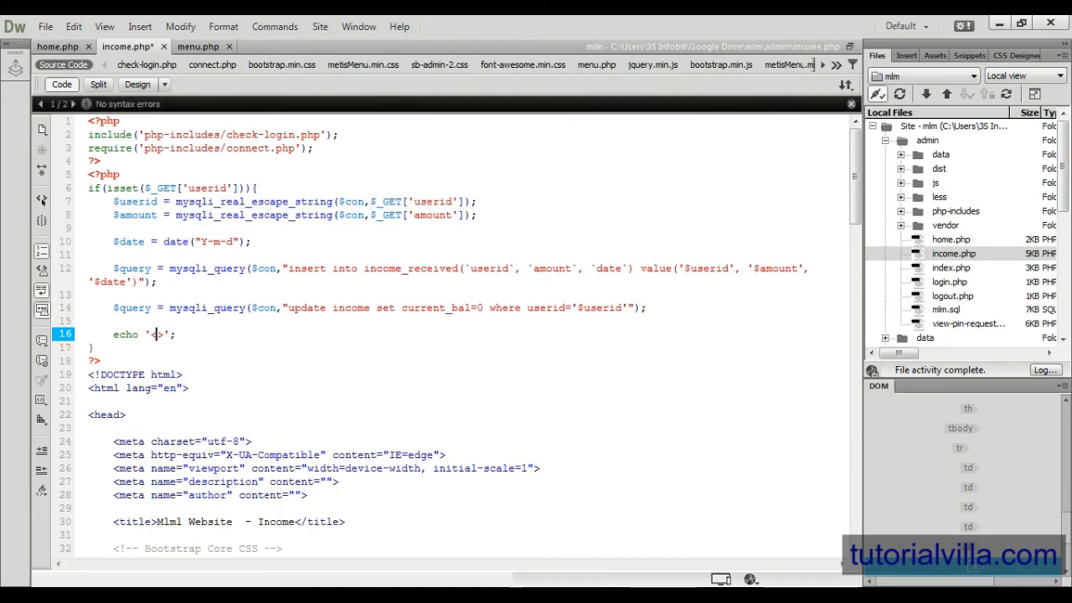
{"action": "type", "text": "cript"}
{"action": "key", "text": "BackSpace"}
{"action": "key", "text": "BackSpace"}
{"action": "key", "text": "BackSpace"}
{"action": "key", "text": "BackSpace"}
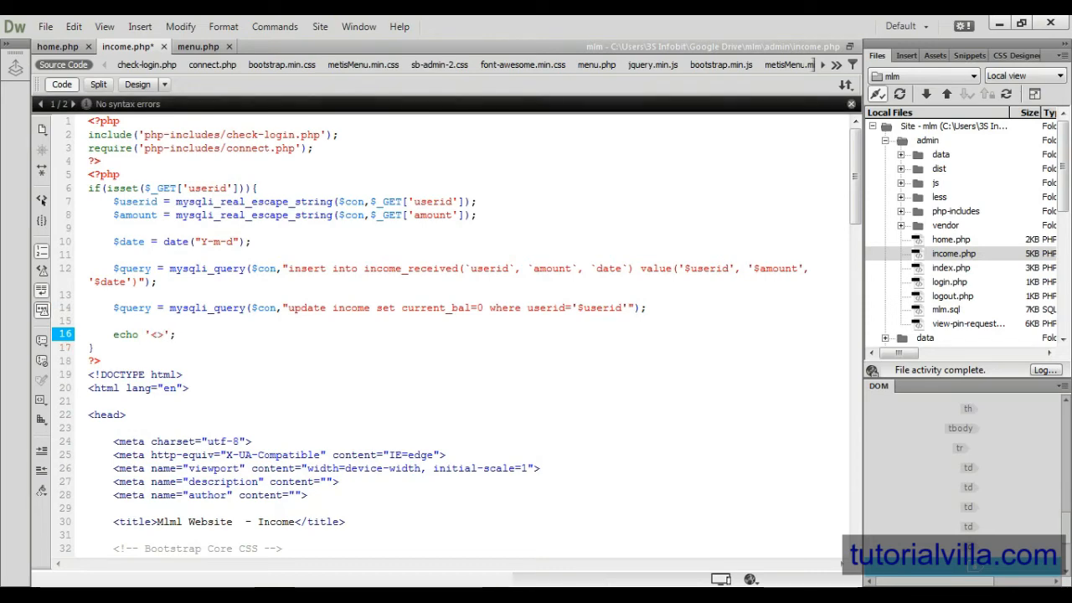
{"action": "type", "text": "script"}
{"action": "key", "text": "Right"}
{"action": "type", "text": "</s"}
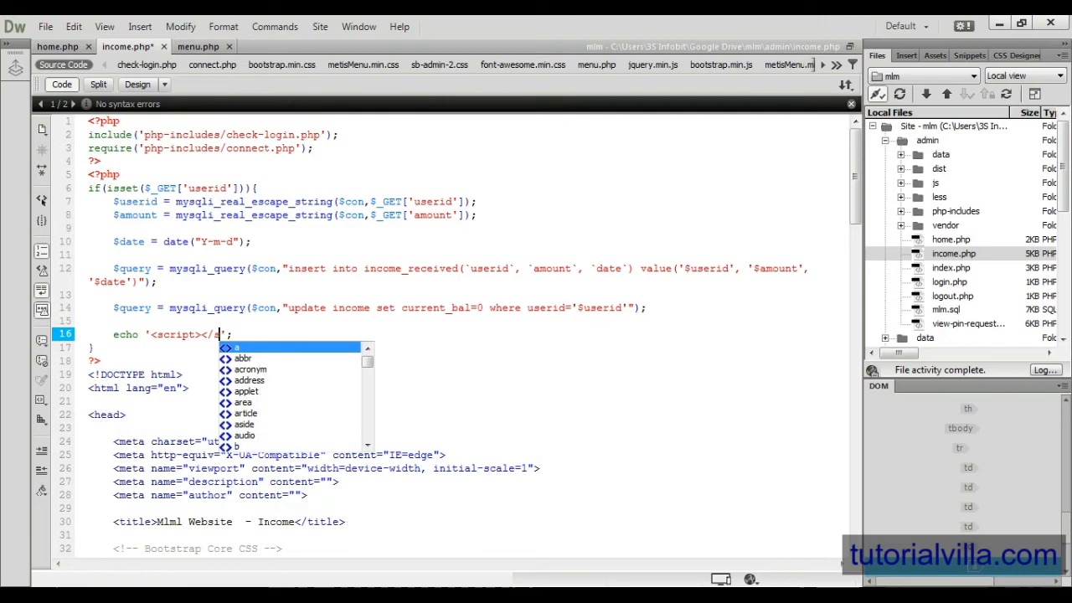
{"action": "type", "text": "cript>"}
{"action": "key", "text": "Left"}
{"action": "key", "text": "Left"}
{"action": "key", "text": "Left"}
{"action": "type", "text": "al"}
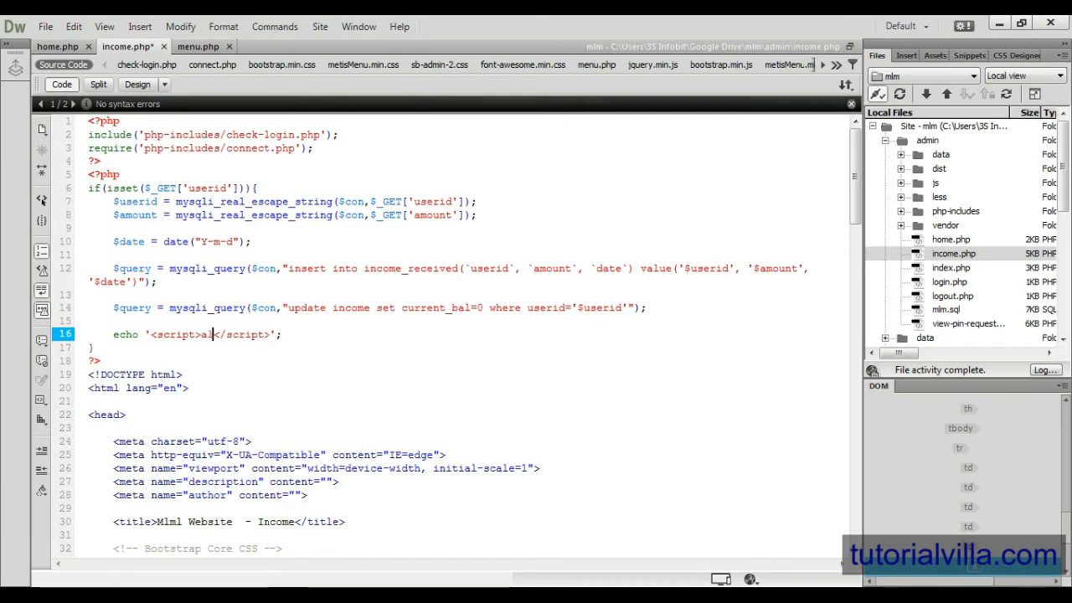
{"action": "type", "text": "ert(\""}
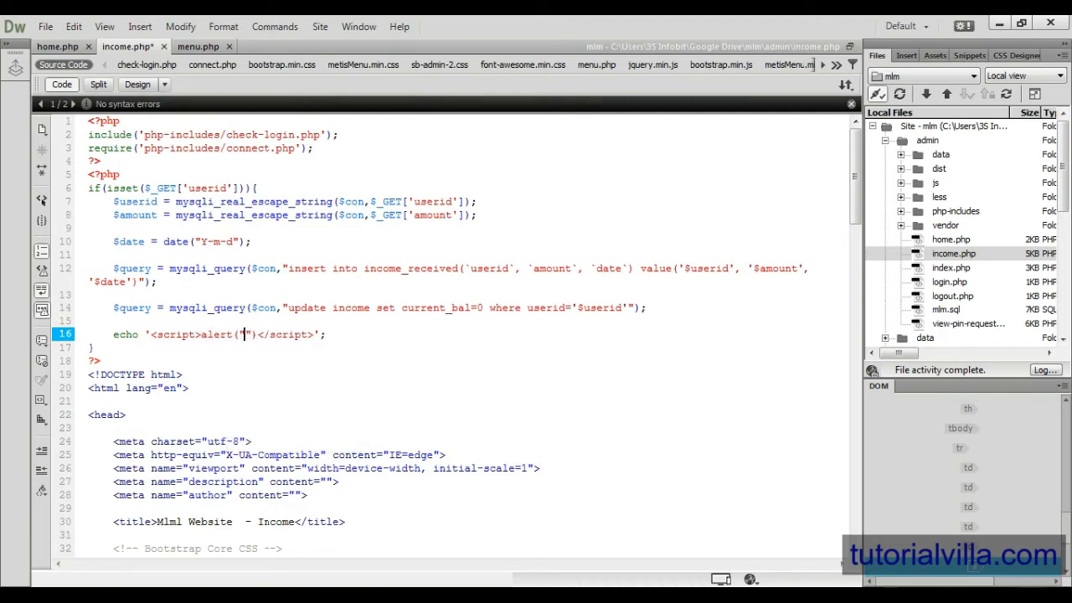
{"action": "type", "text": "Payme"}
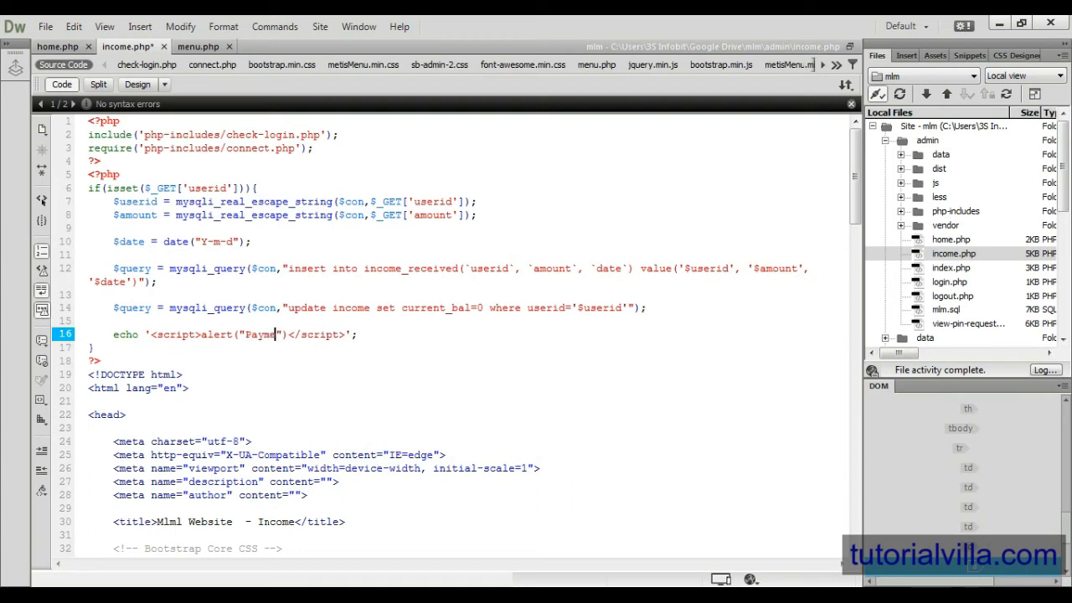
{"action": "type", "text": "nt has paid\")"}
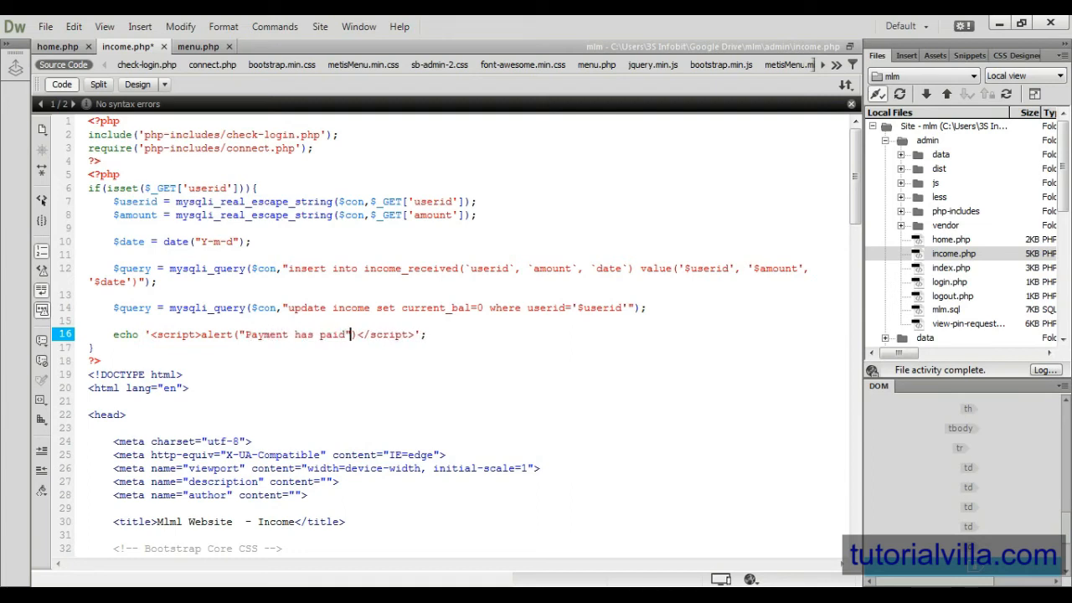
{"action": "type", "text": ";wi"}
{"action": "type", "text": "ndow."}
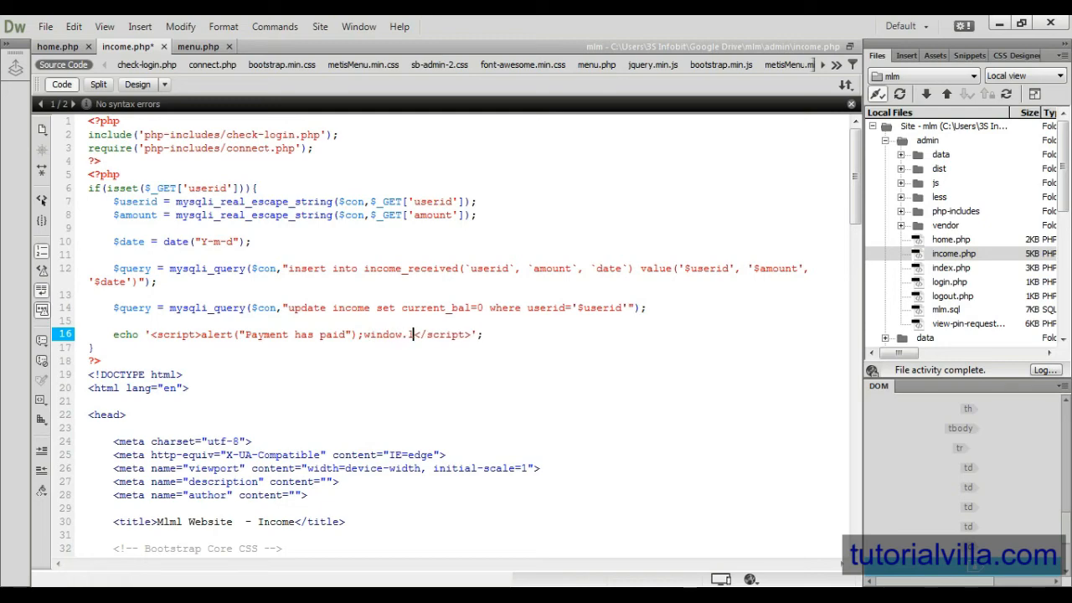
{"action": "type", "text": "location.assign"}
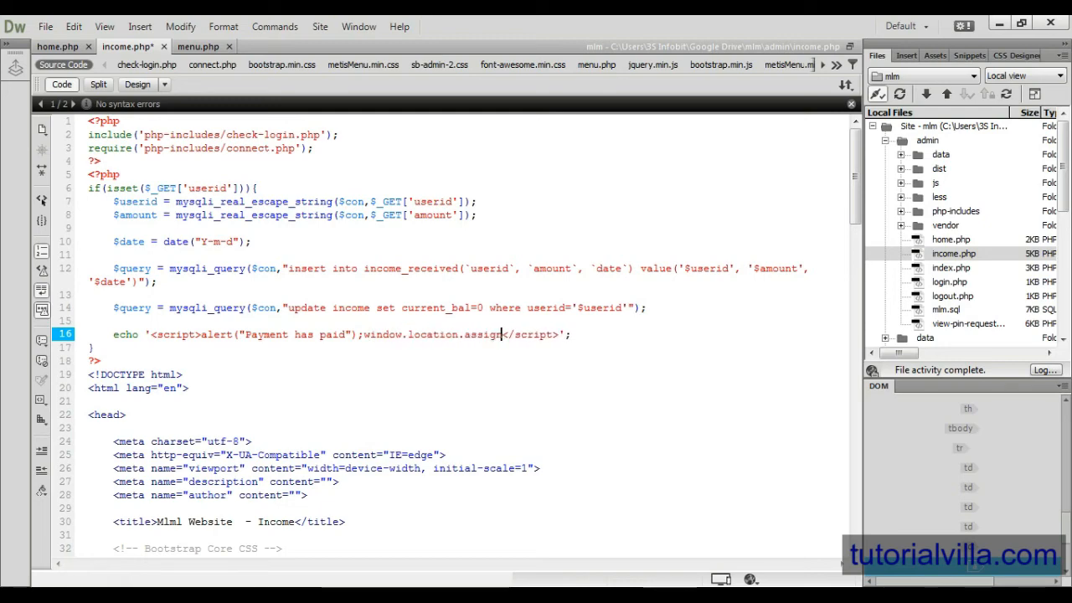
{"action": "type", "text": "()"}
{"action": "key", "text": "Left"}
{"action": "type", "text": "\""}
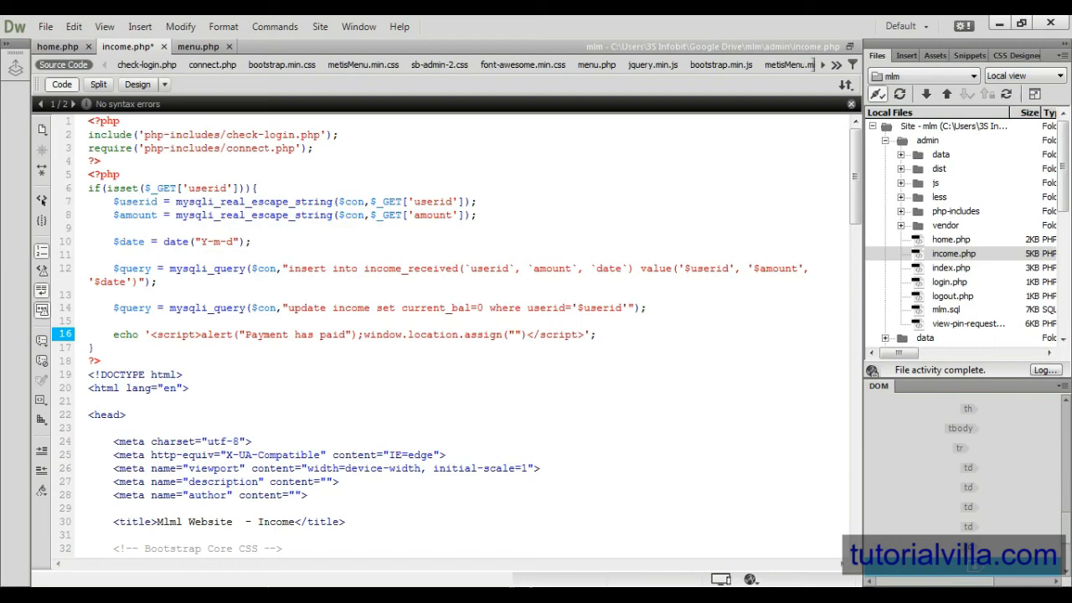
{"action": "type", "text": "income.php\")"}
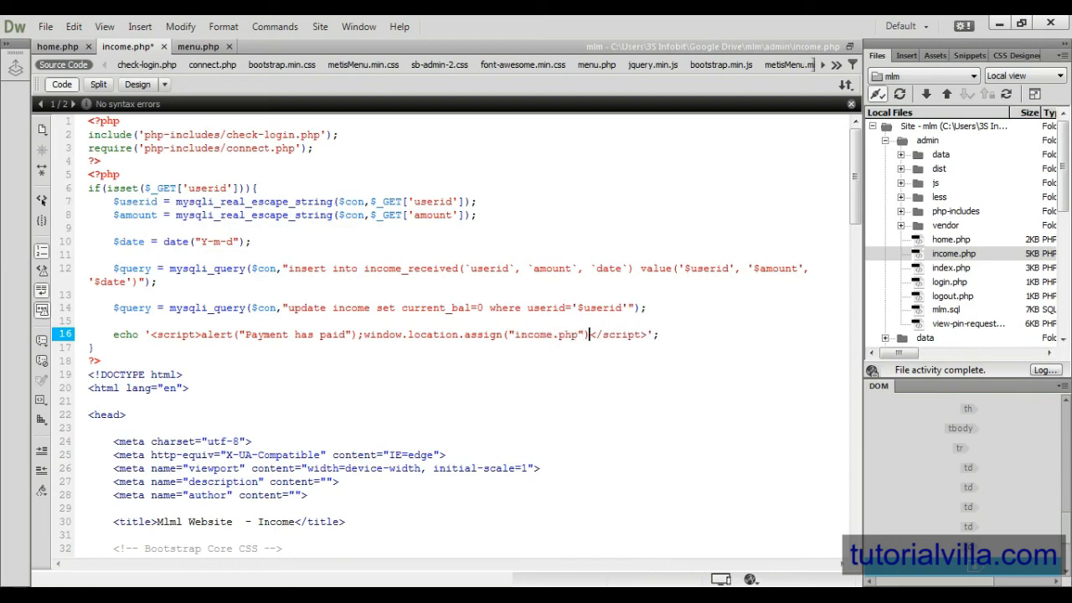
{"action": "type", "text": ";"}
Save income.php and switch to the browser to test.
{"action": "key", "text": "ctrl+s"}
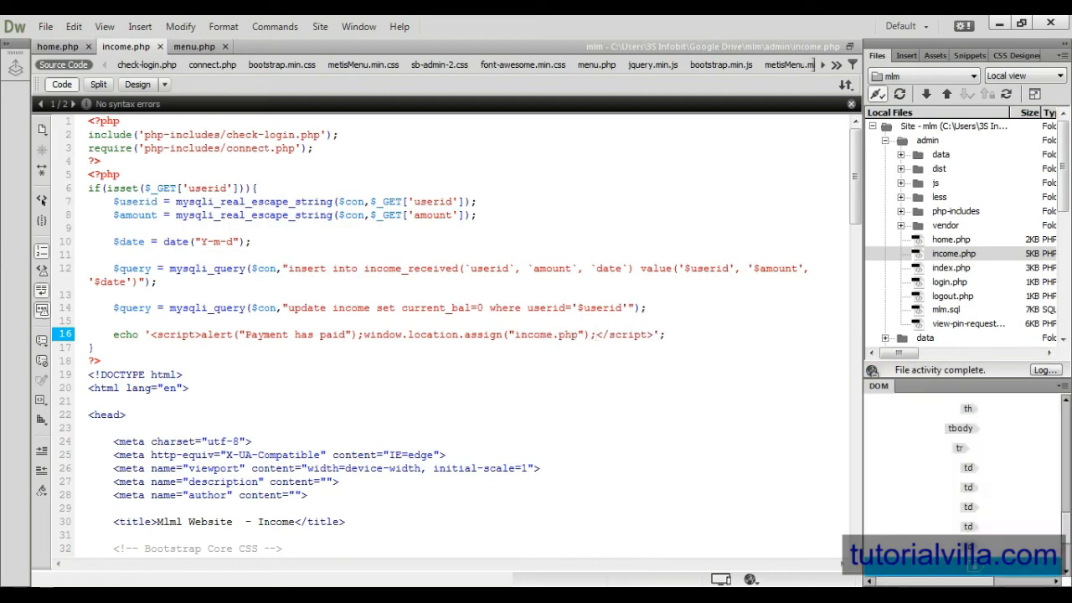
{"action": "key", "text": "alt+Tab"}
Reload the Income page, Send row 1's payment, OK the alert, then check the income table in phpMyAdmin.
{"action": "key", "text": "ctrl+l"}
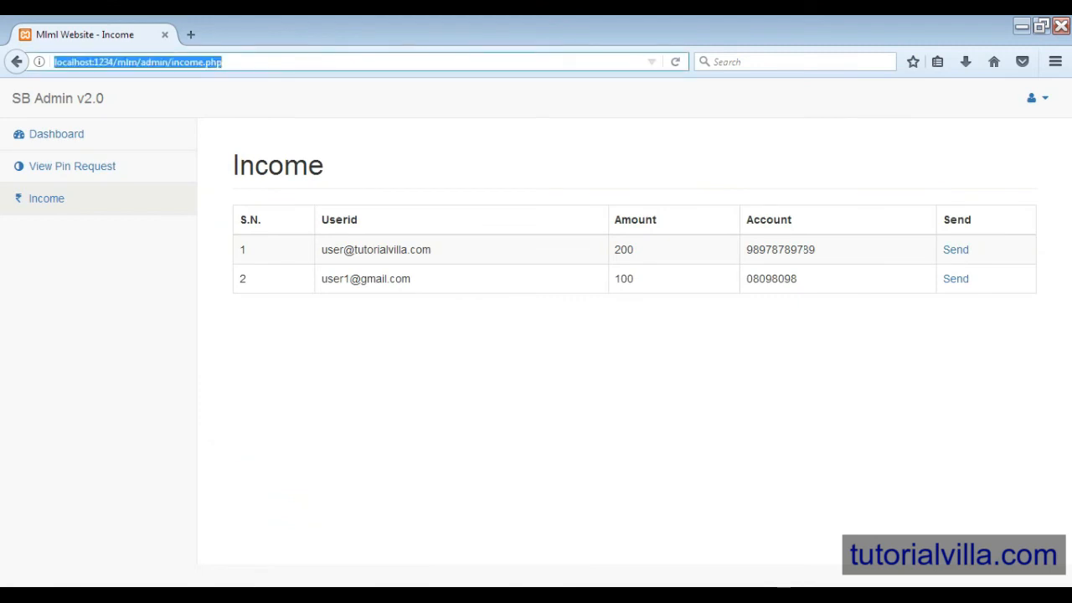
{"action": "key", "text": "Return"}
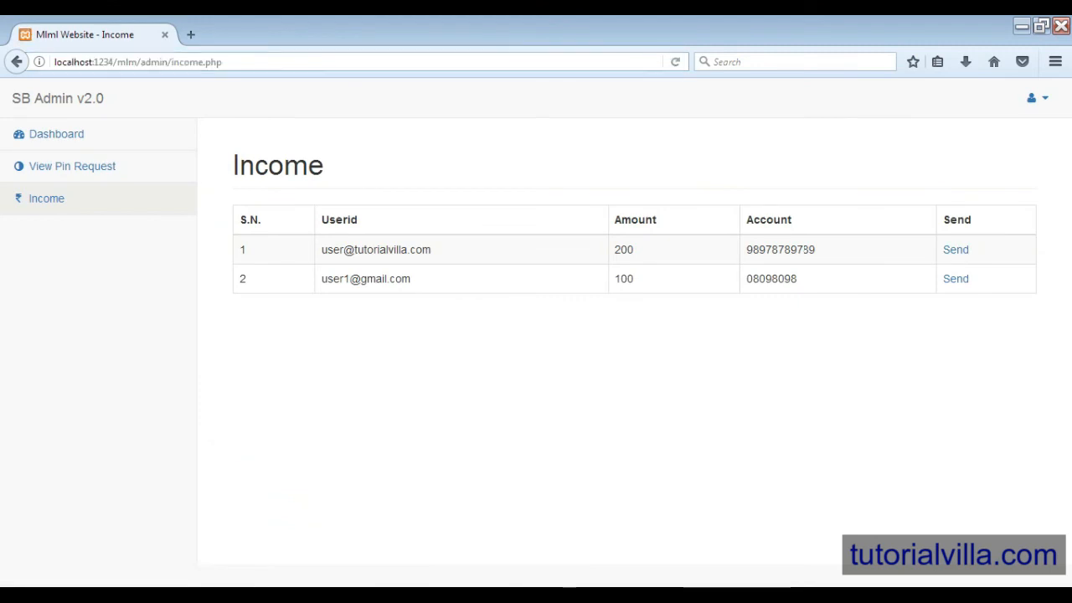
{"action": "left_click", "coordinate": [956, 250]}
{"action": "left_click", "coordinate": [579, 299]}
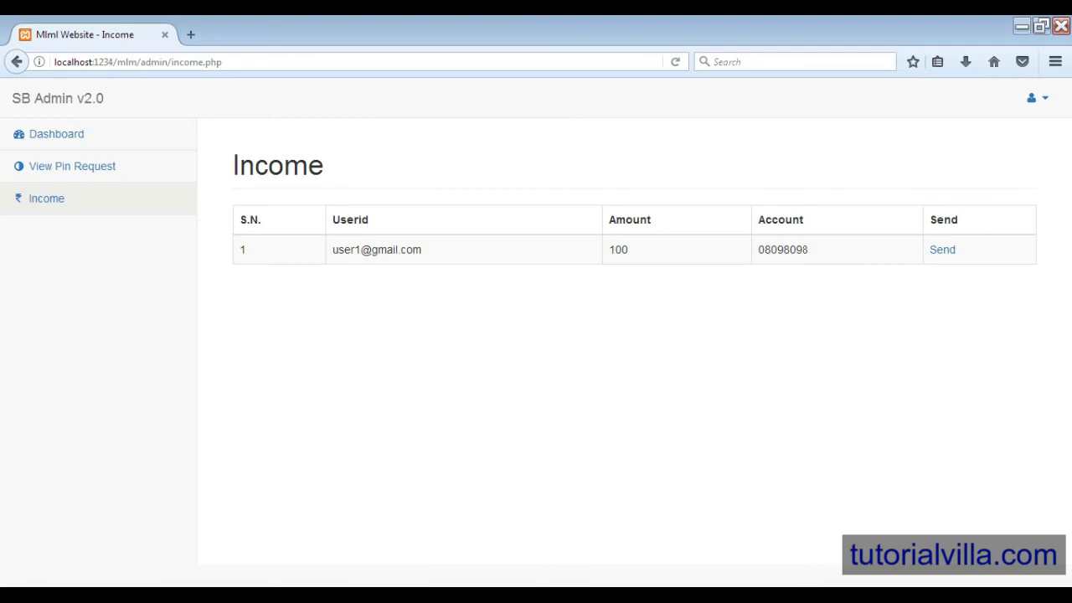
{"action": "key", "text": "alt+Tab"}
{"action": "left_click", "coordinate": [70, 330]}
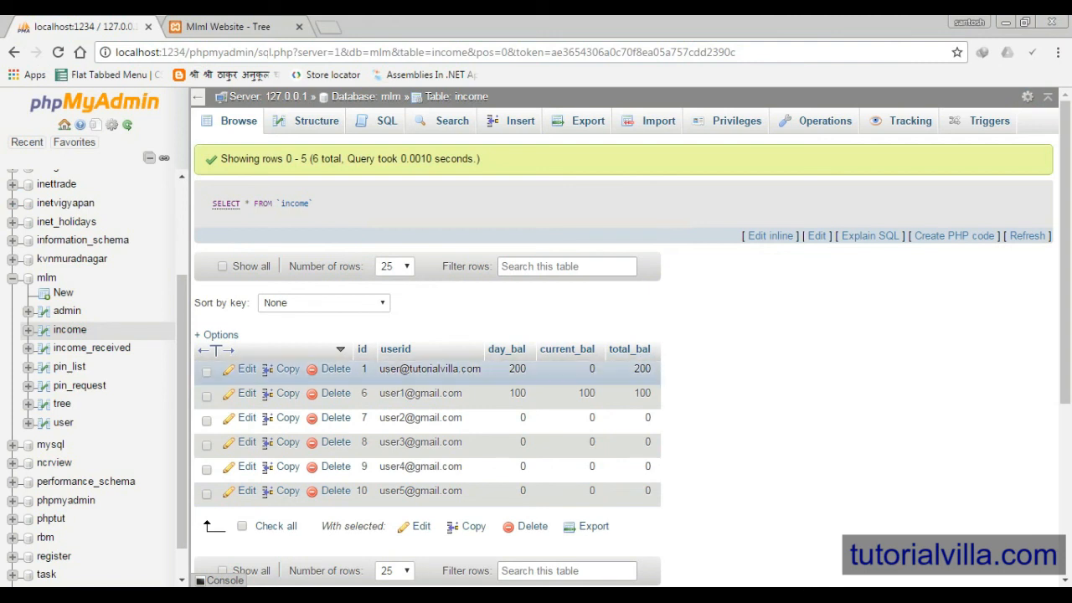
Browse income_received to confirm the 200 payment dated 2017-06-01 was inserted.
{"action": "left_click", "coordinate": [93, 348]}
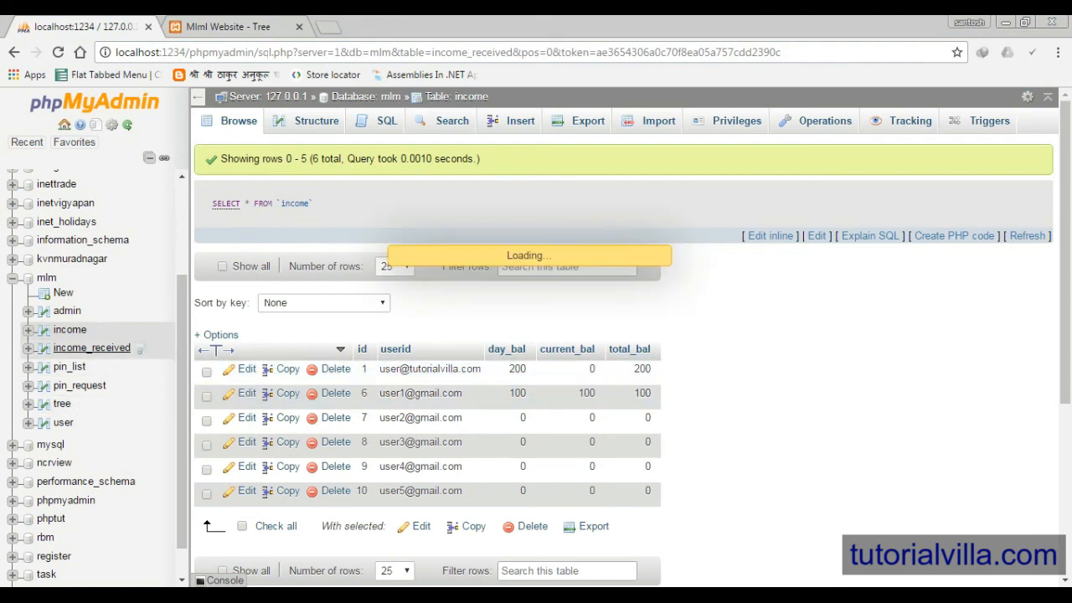